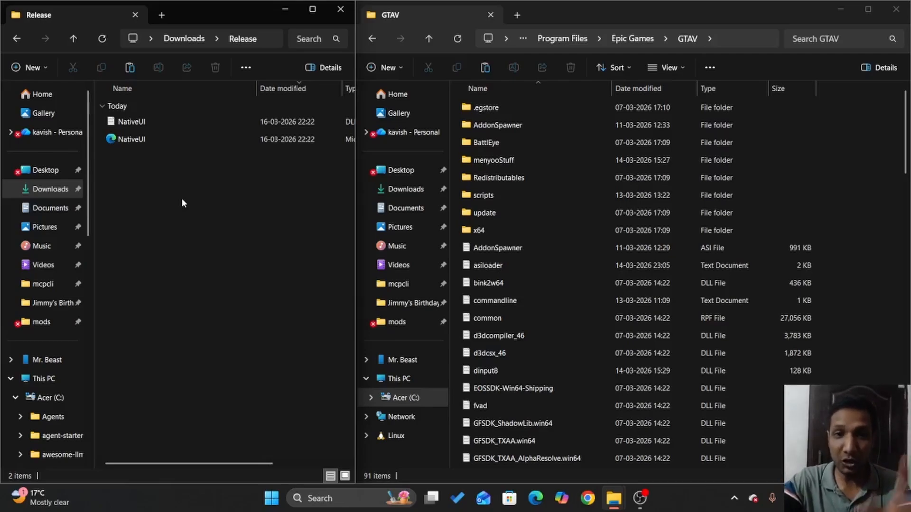
right_click(847, 188)
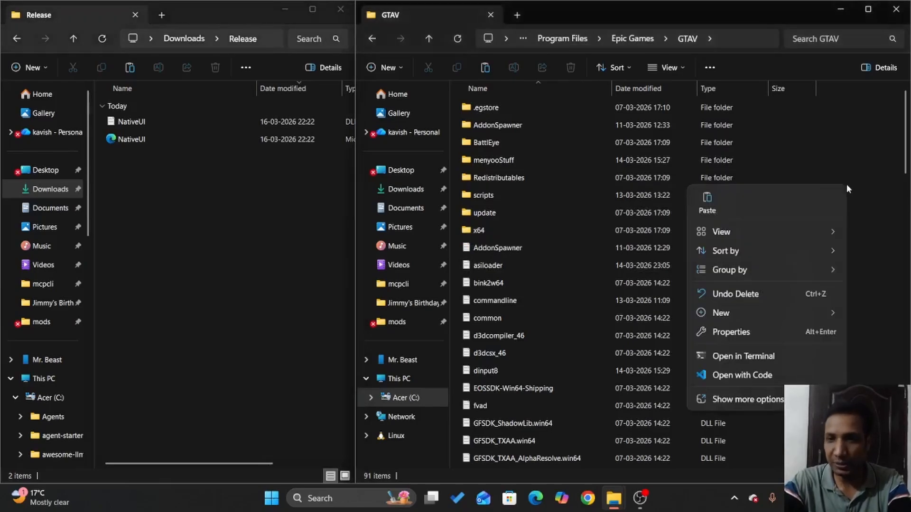
left_click(857, 172)
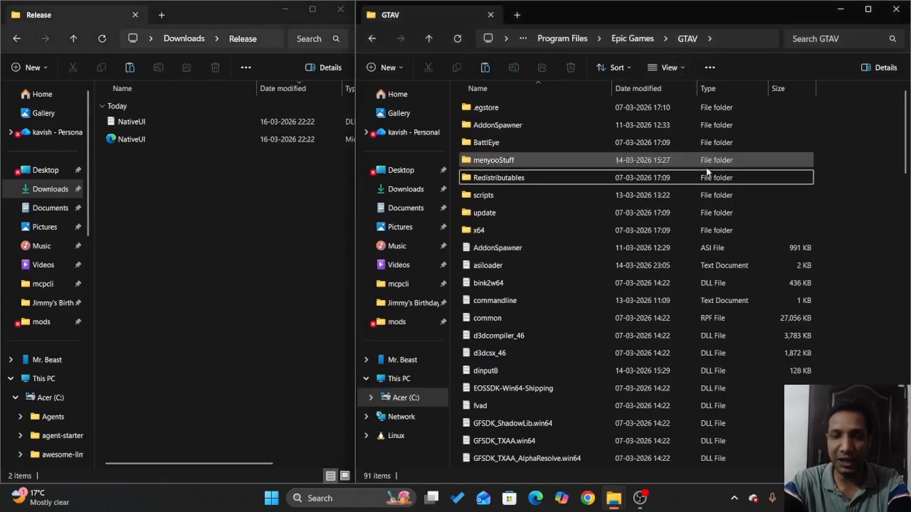
left_click(165, 300)
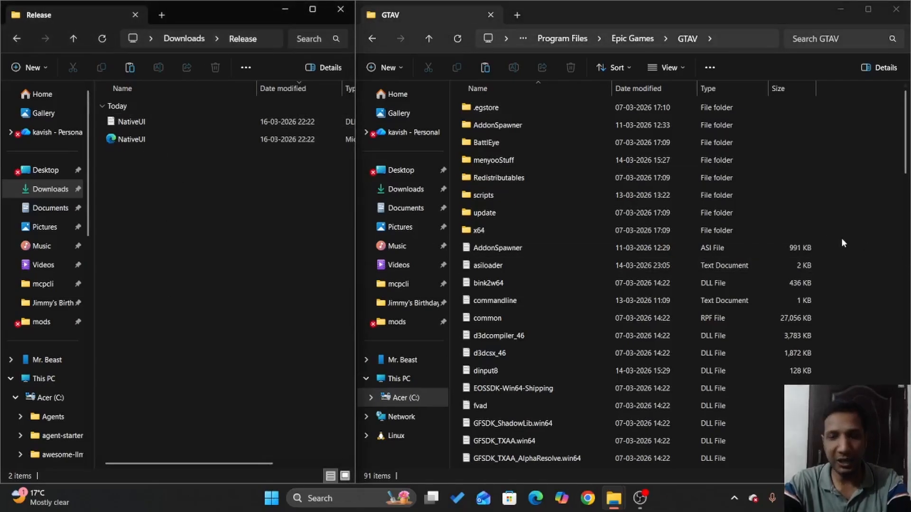
Create a new folder named mods in the GTAV game folder and refresh the file listing
right_click(854, 241)
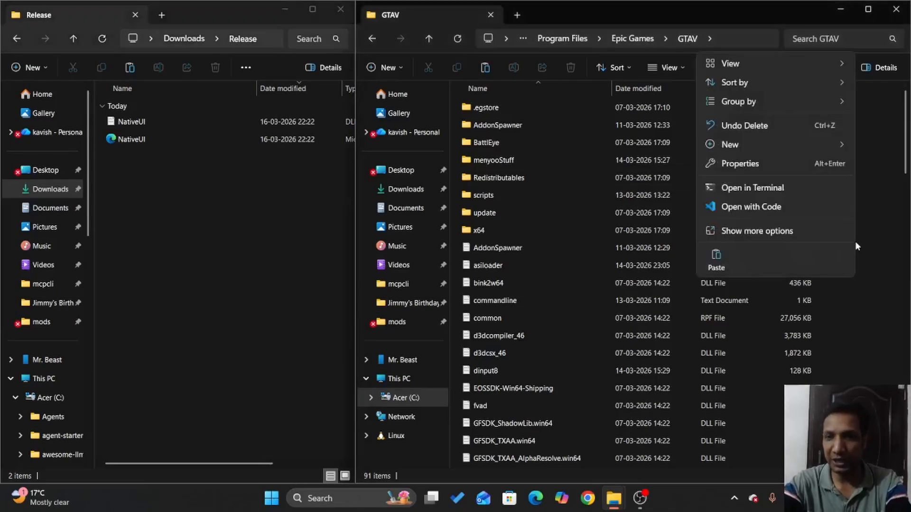
mouse_move(770, 146)
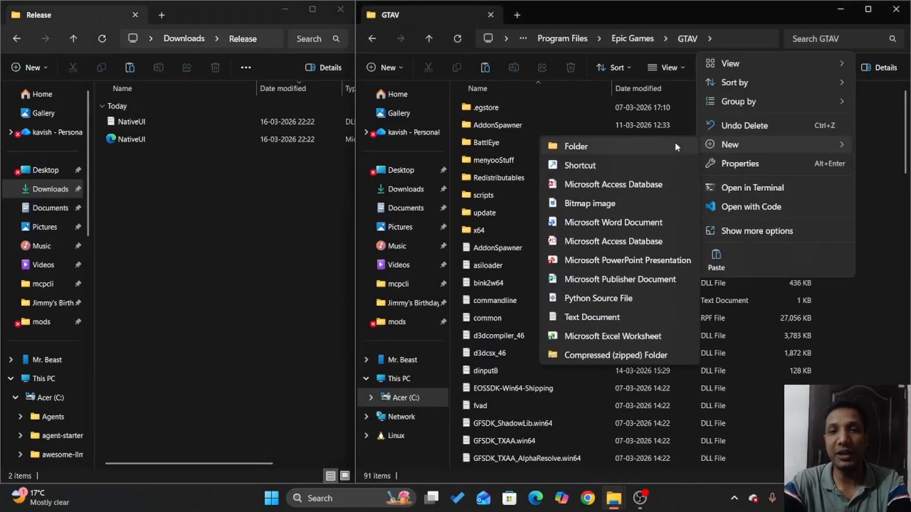
left_click(647, 146)
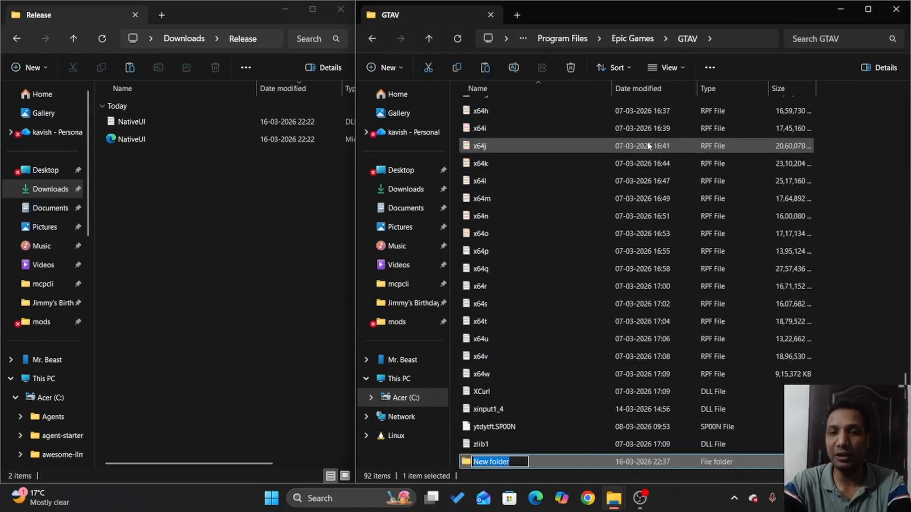
type("mods")
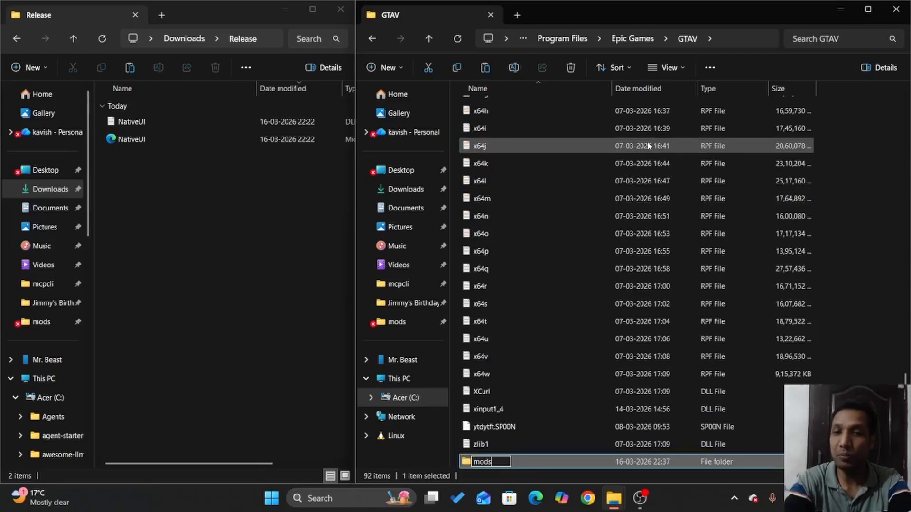
key("Return")
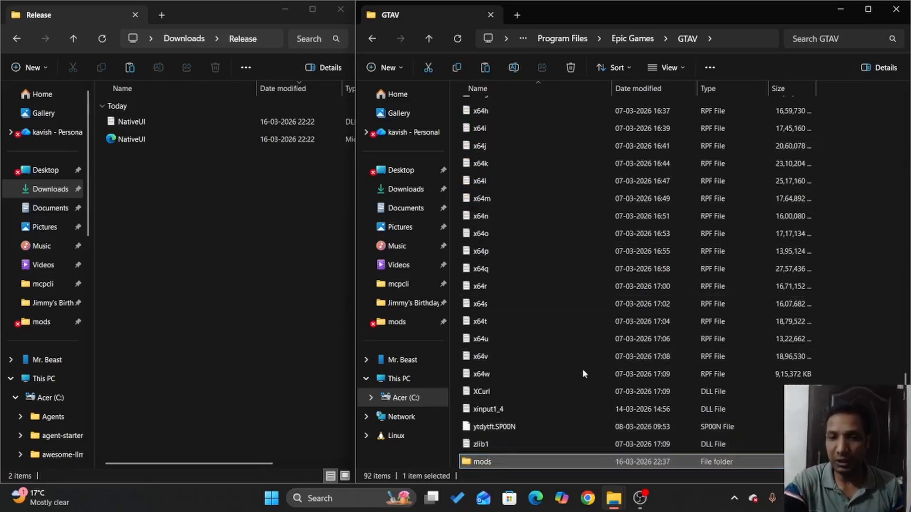
left_click(453, 45)
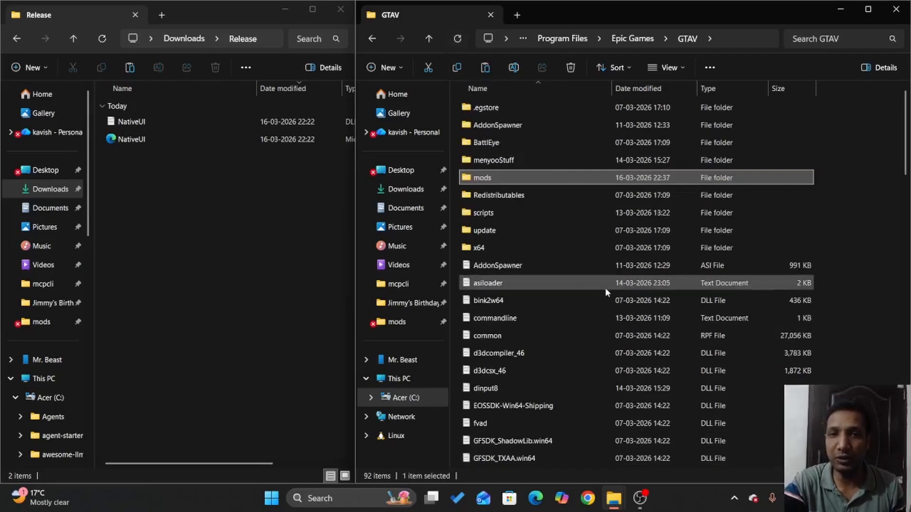
Open the mods folder and create a subfolder named update inside it
double_click(490, 180)
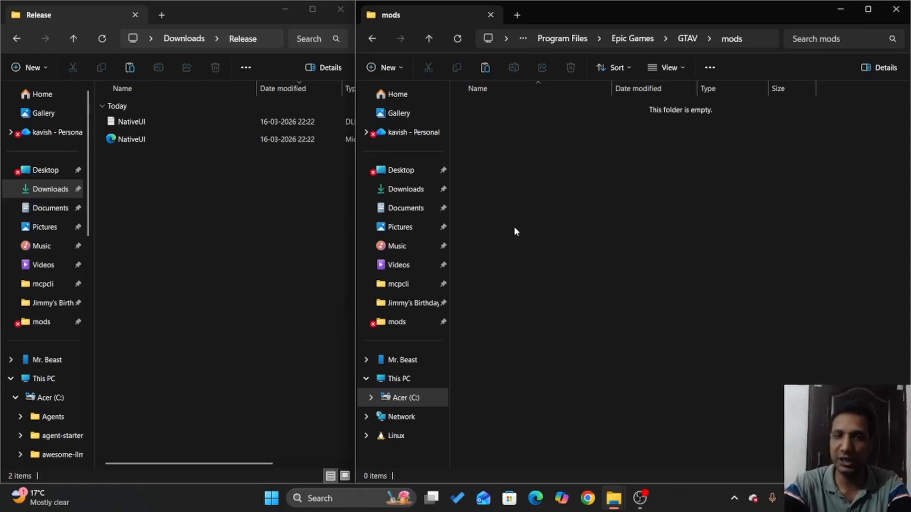
right_click(498, 133)
mouse_move(594, 258)
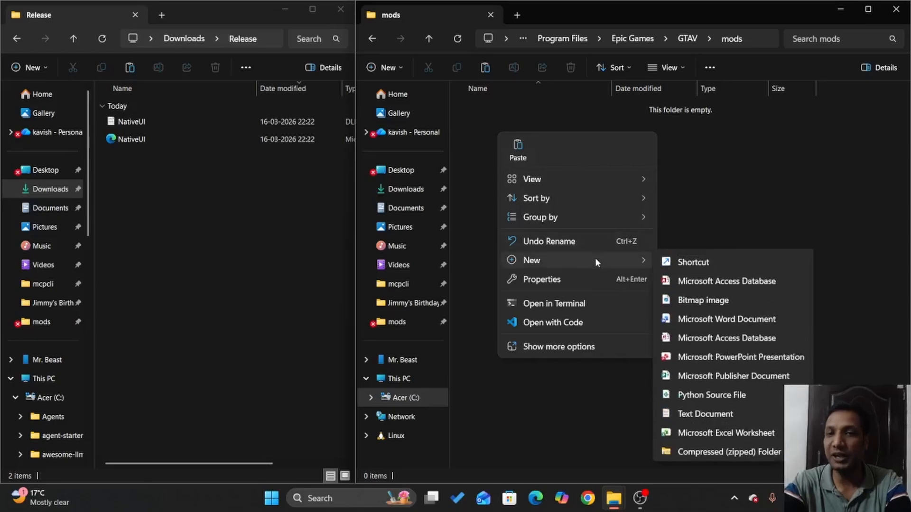
left_click(693, 262)
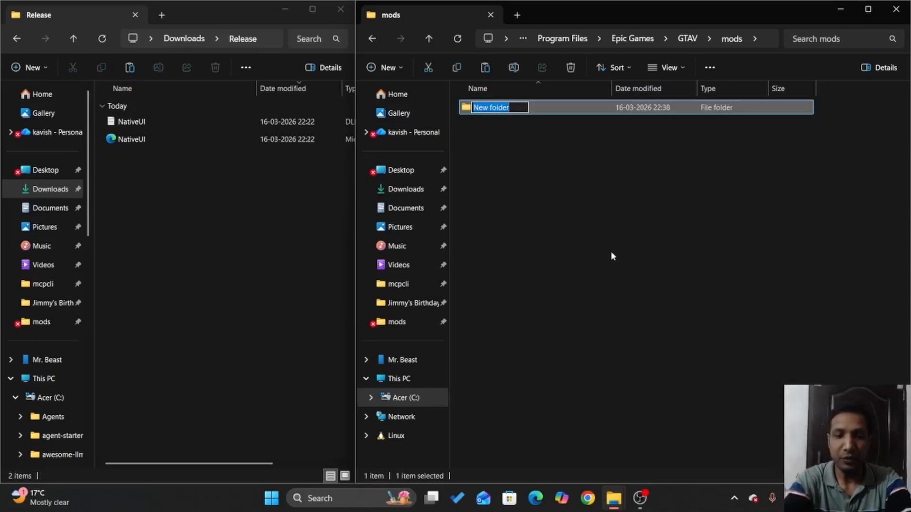
type("update")
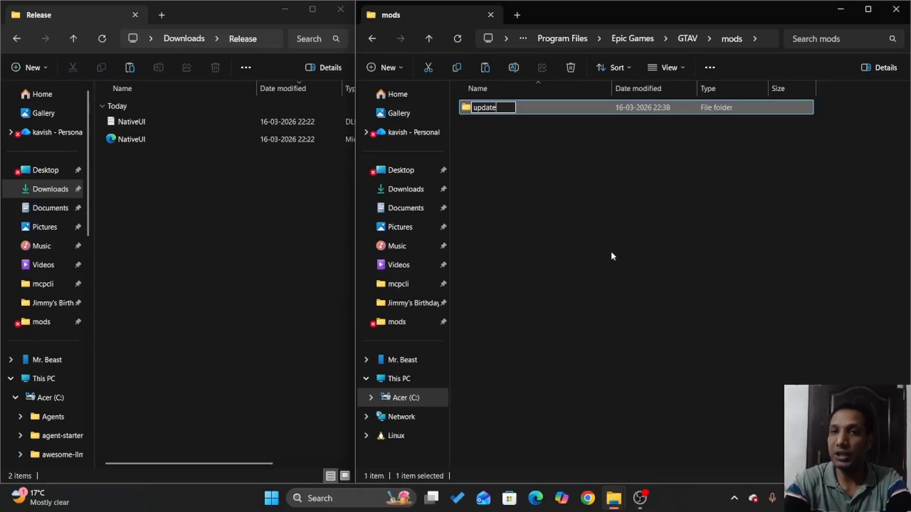
key("Return")
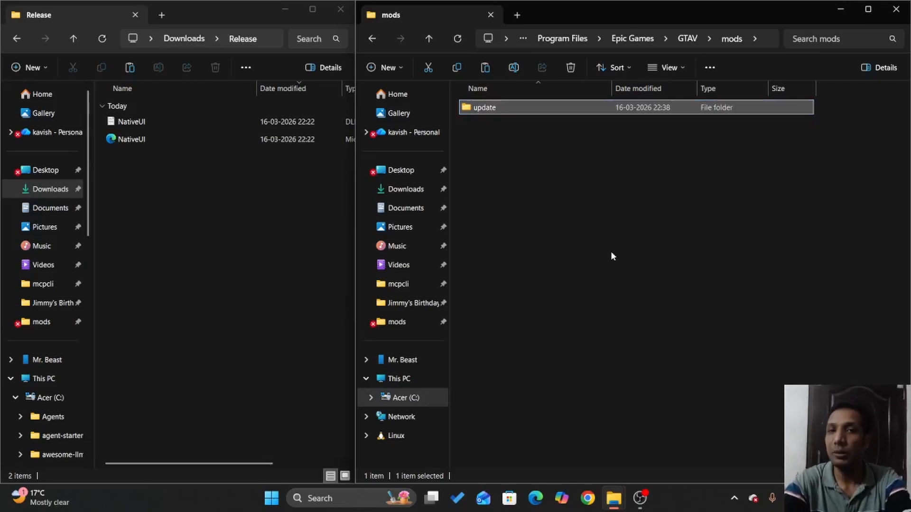
left_click(611, 254)
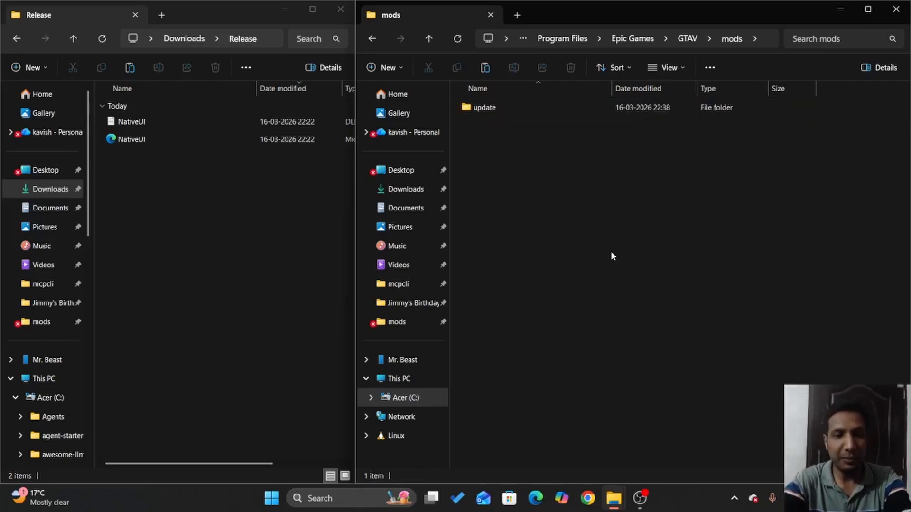
Copy both NativeUI files from the Release folder into the GTAV mods folder
left_click_drag(132, 174, 143, 124)
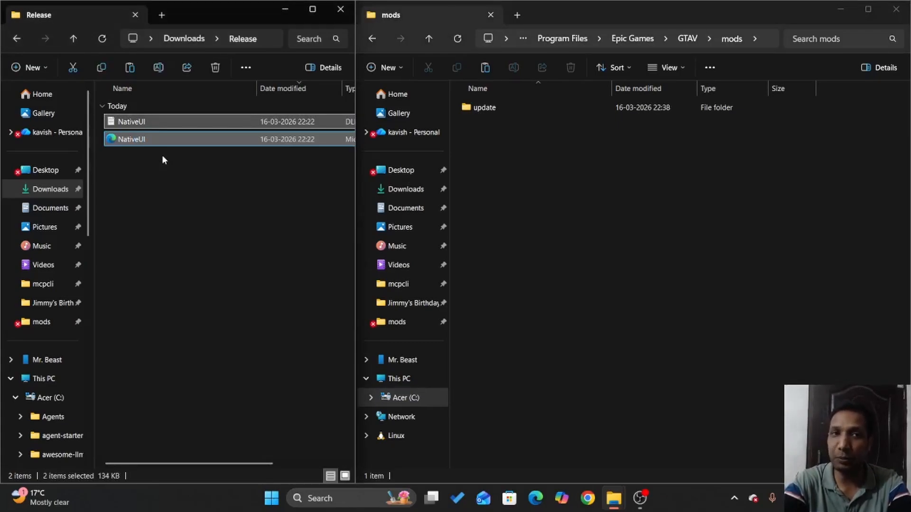
left_click(166, 189)
left_click(548, 169)
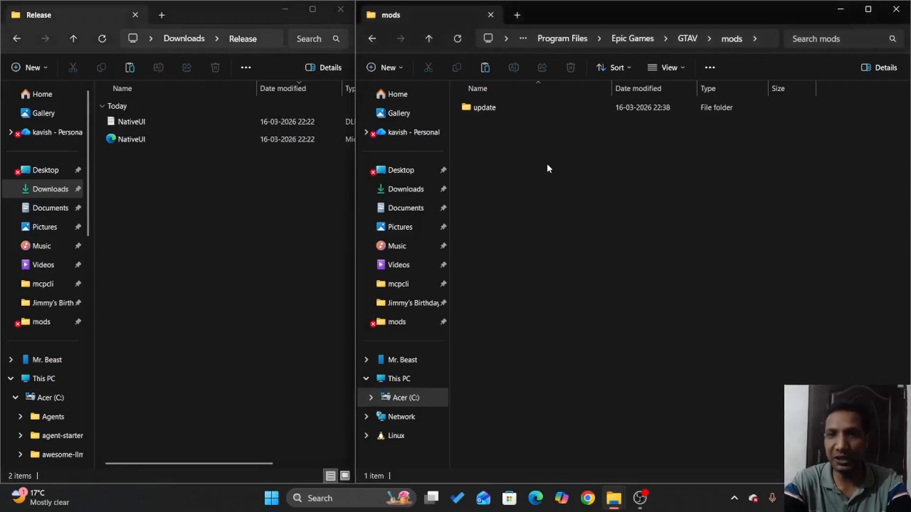
key("ctrl+v")
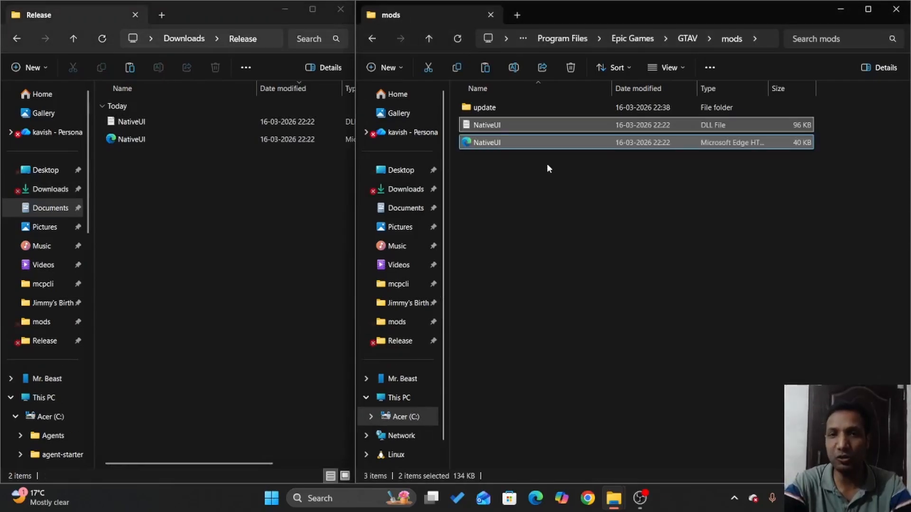
left_click(547, 165)
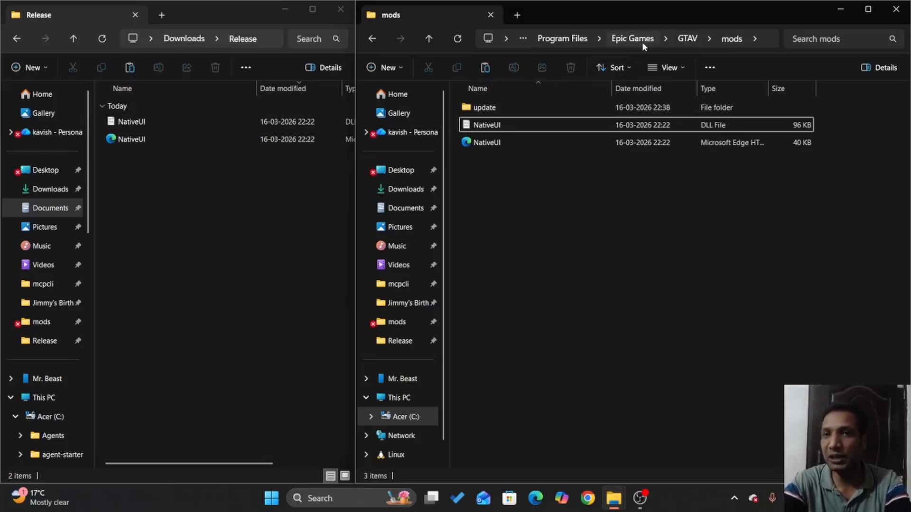
Go to the original update folder inside GTAV and copy the update and update2 RPF files
left_click(678, 41)
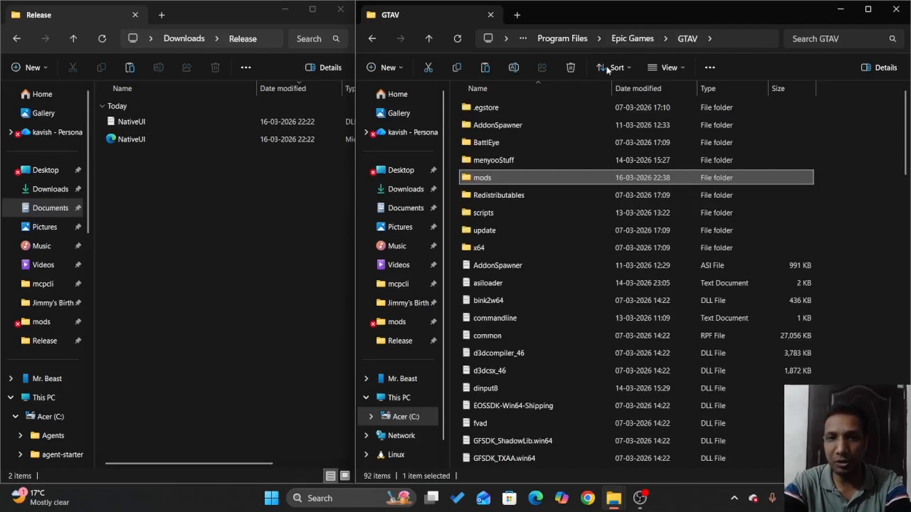
double_click(491, 229)
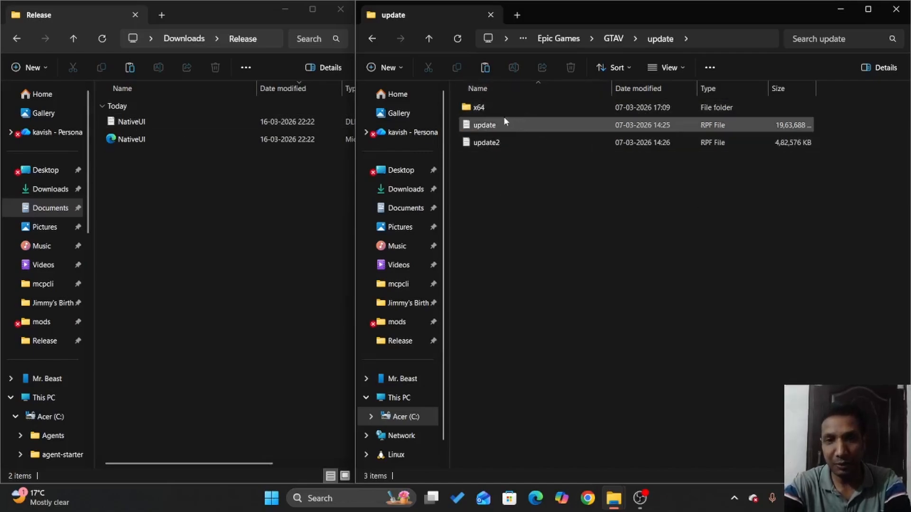
mouse_move(487, 108)
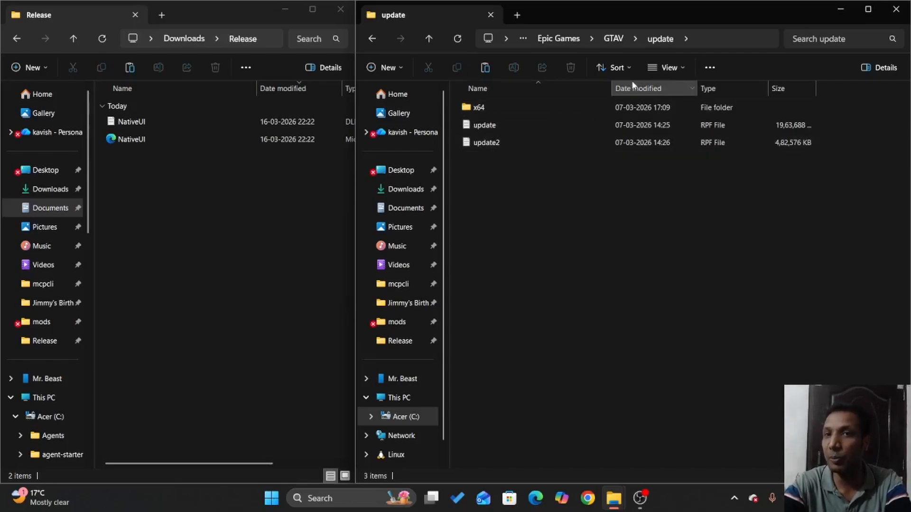
left_click(499, 143)
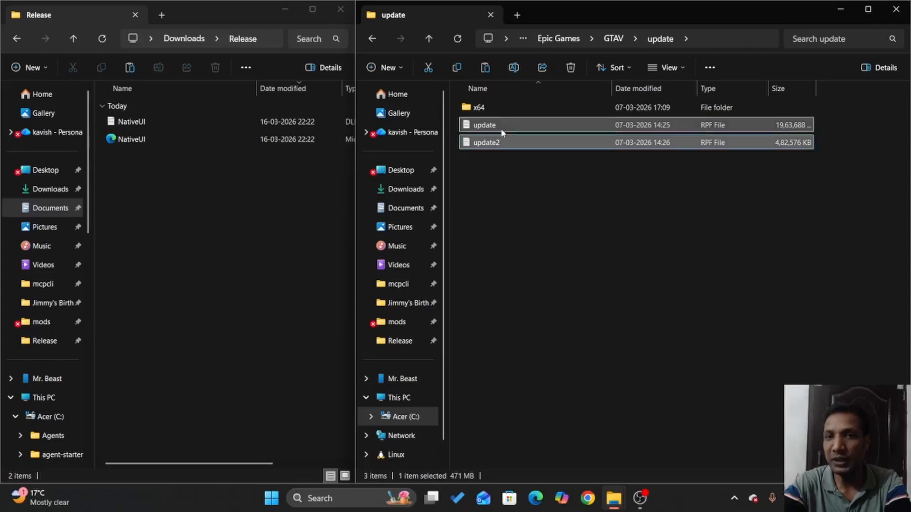
left_click(502, 126, "ctrl")
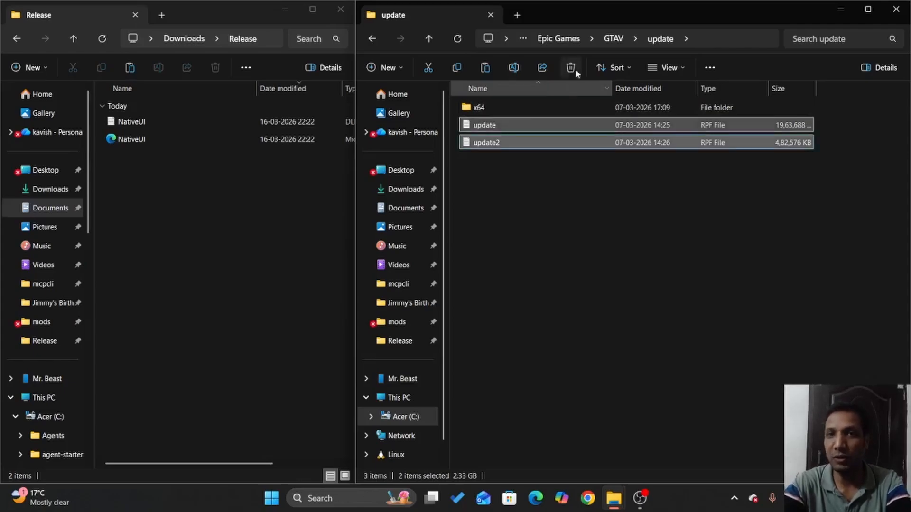
Paste the copied update and update2 RPF files into the update subfolder of the GTAV mods folder
left_click(605, 42)
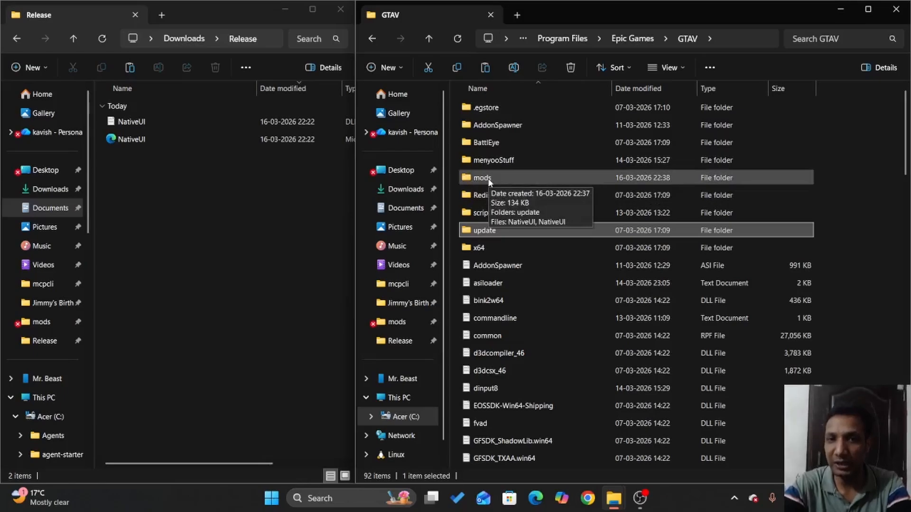
double_click(493, 230)
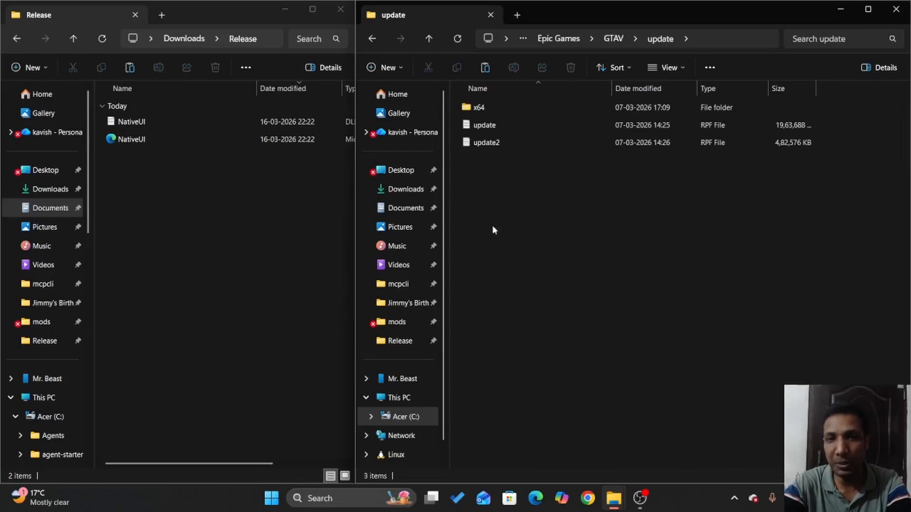
left_click(617, 38)
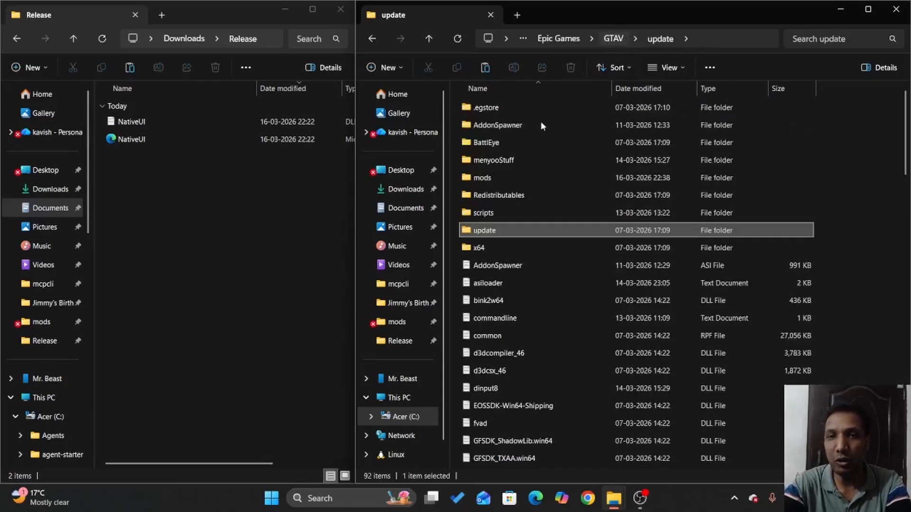
double_click(497, 178)
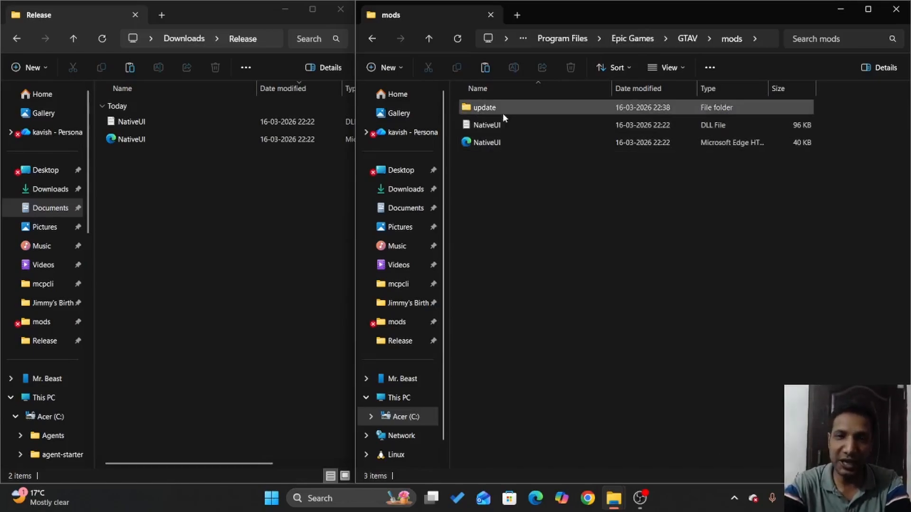
double_click(487, 112)
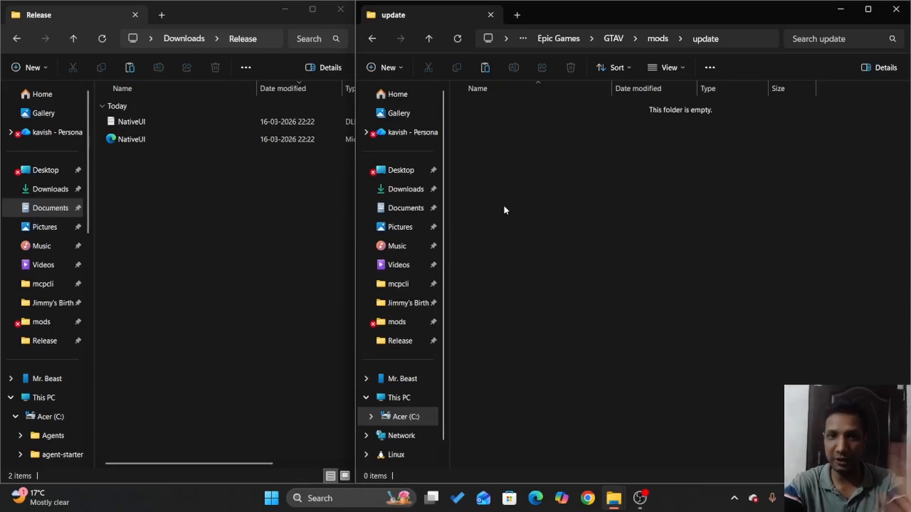
right_click(504, 166)
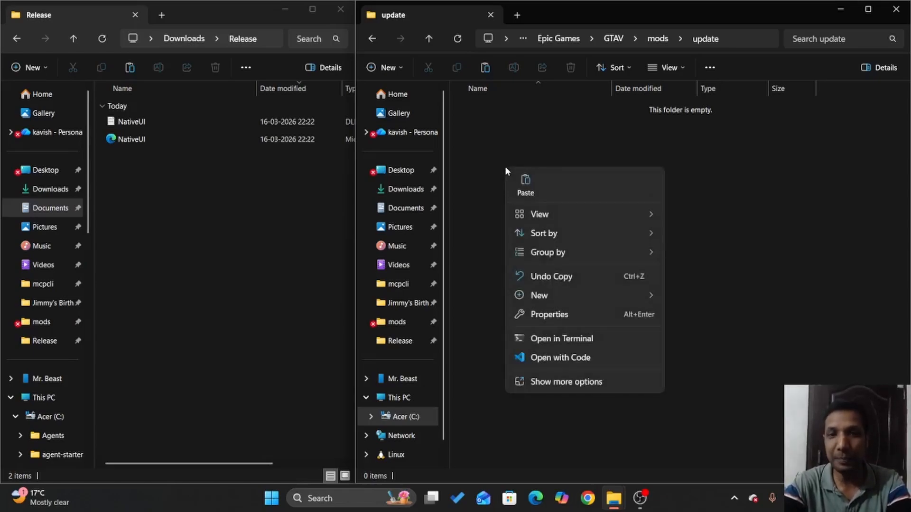
key("Escape")
key("ctrl+v")
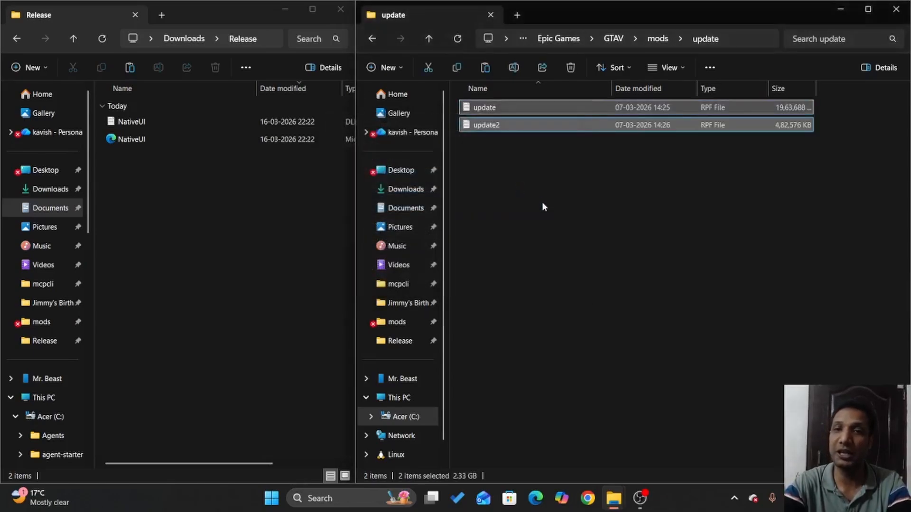
left_click(542, 201)
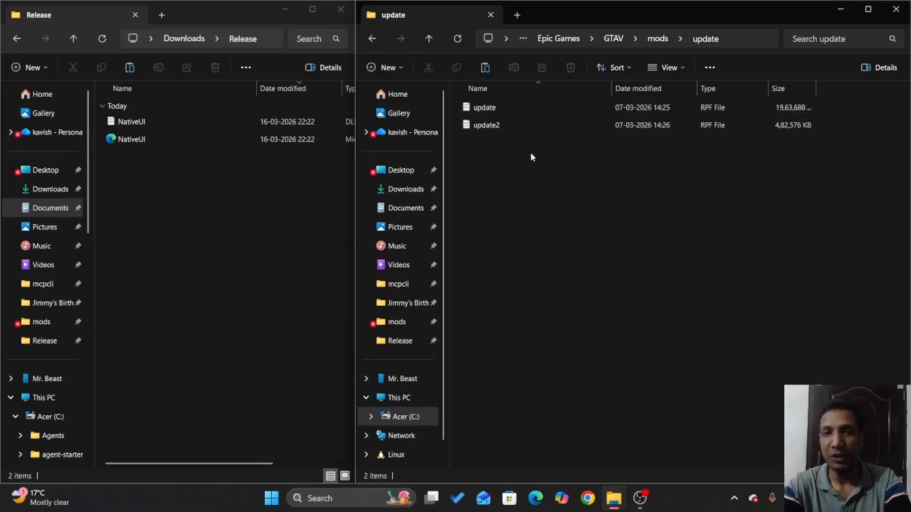
Create a subfolder named x64 inside the update folder of the GTAV mods folder
right_click(505, 147)
mouse_move(580, 276)
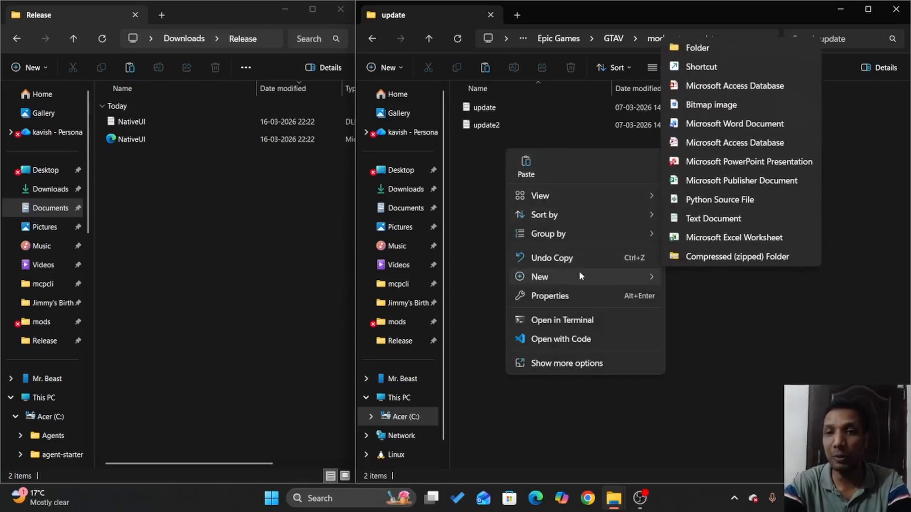
left_click(719, 46)
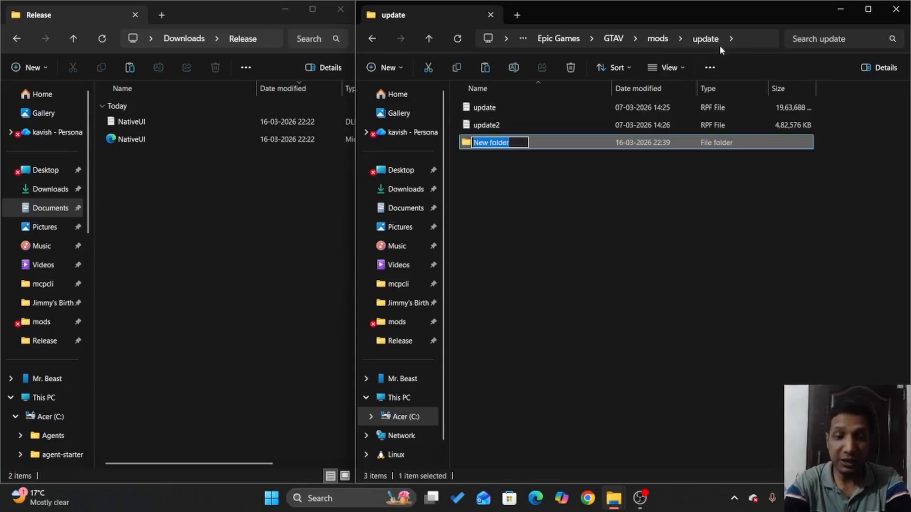
type("x64")
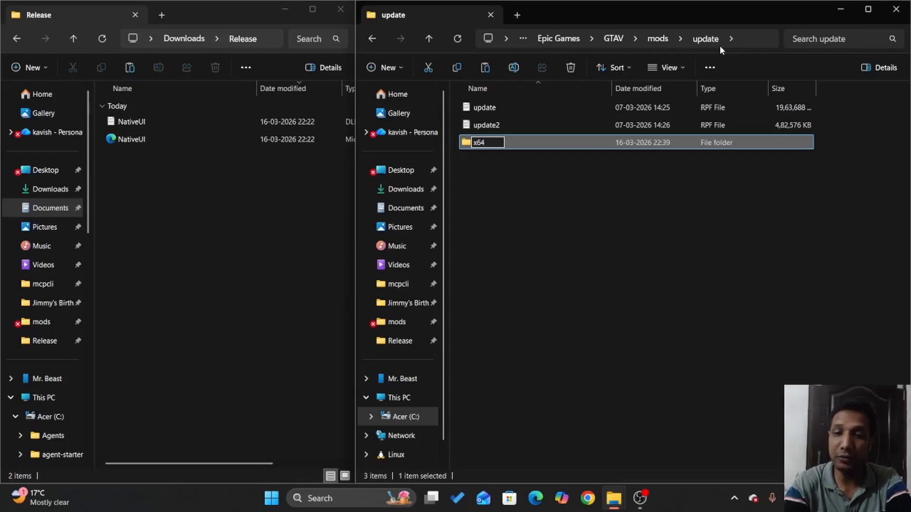
key("Return")
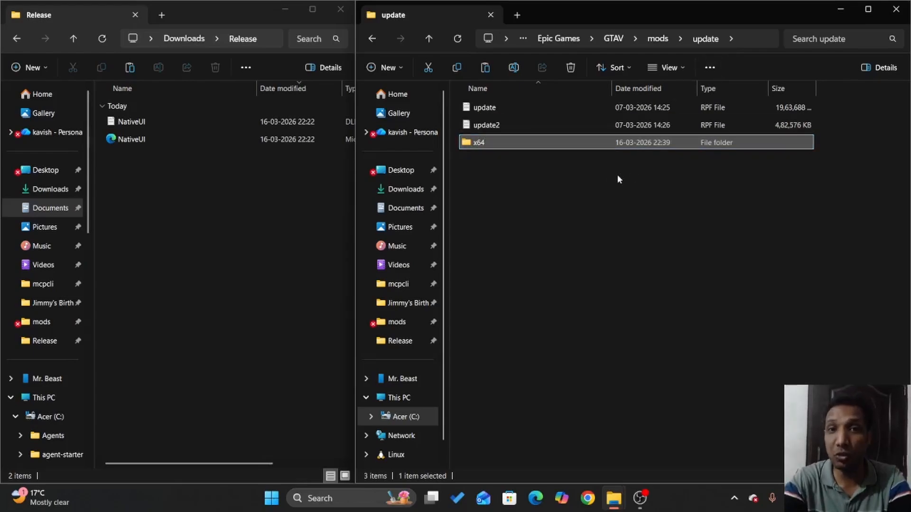
left_click(602, 175)
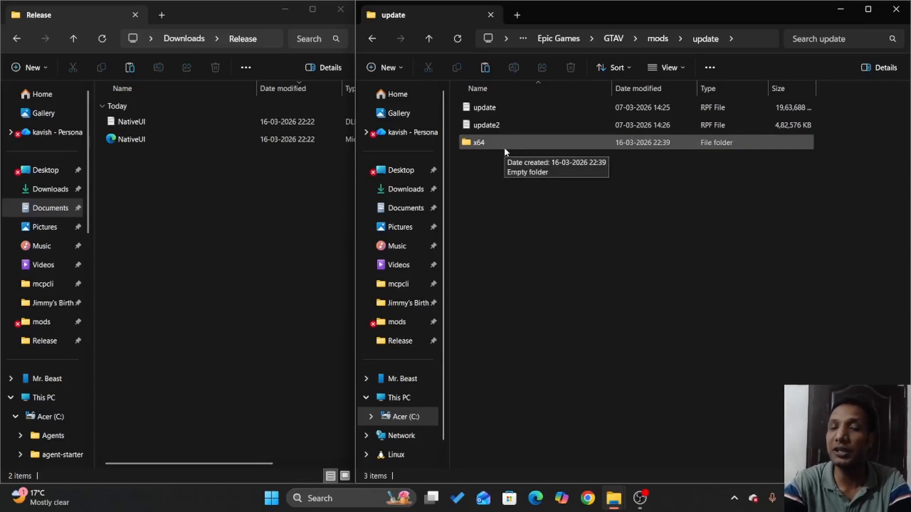
Try to copy the data folder and metadata.dat file from the x64 folder of GTAV's original update folder
left_click(654, 43)
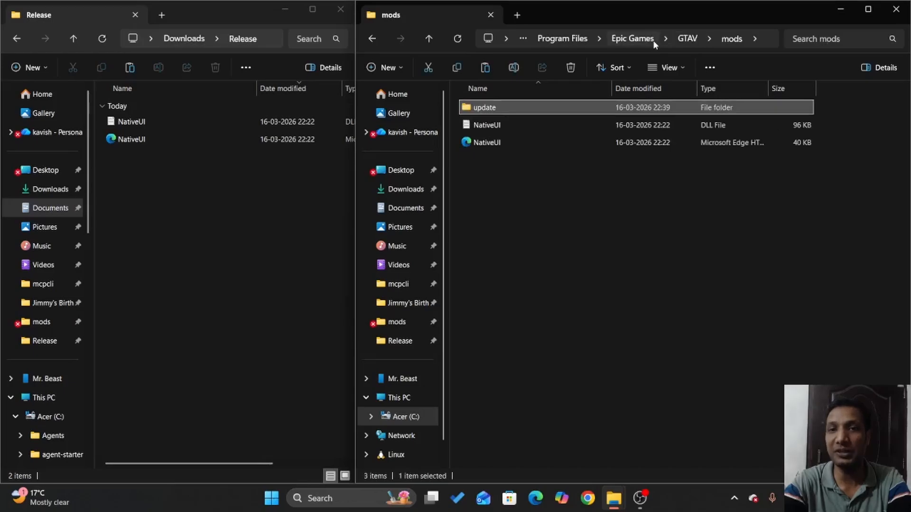
left_click(681, 42)
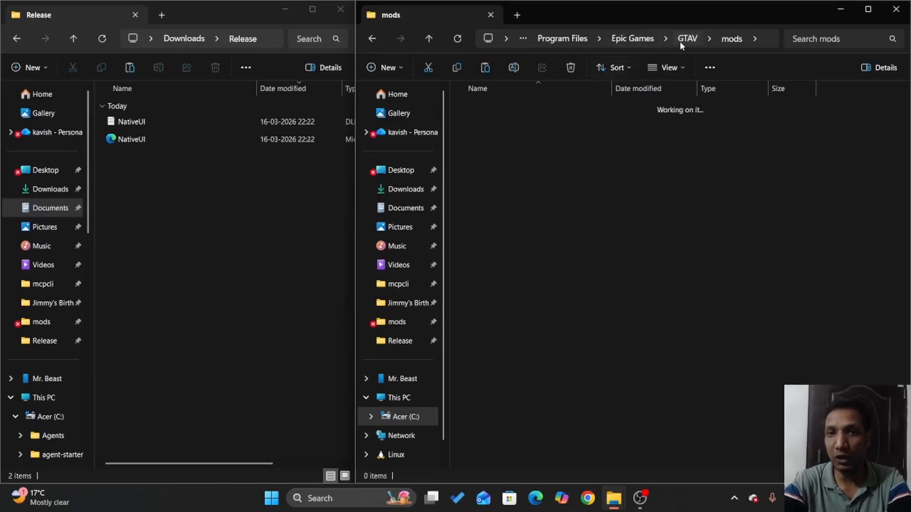
double_click(497, 230)
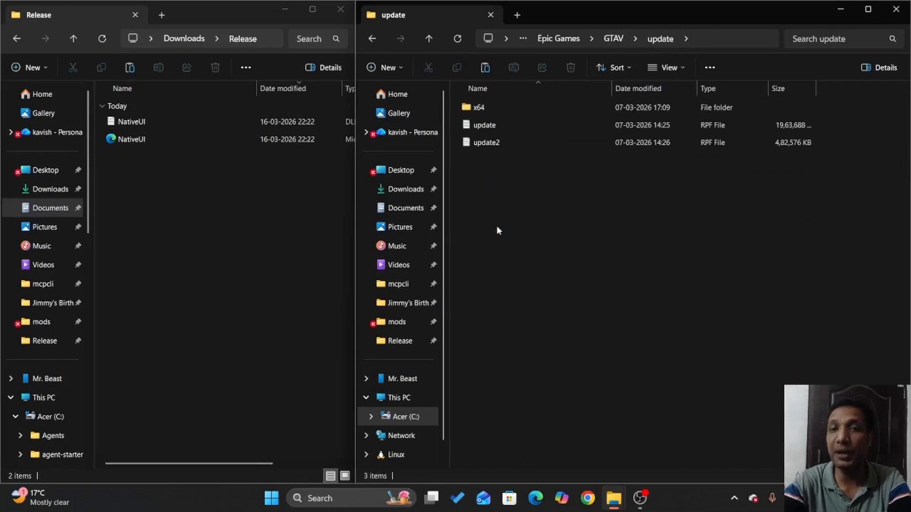
double_click(491, 110)
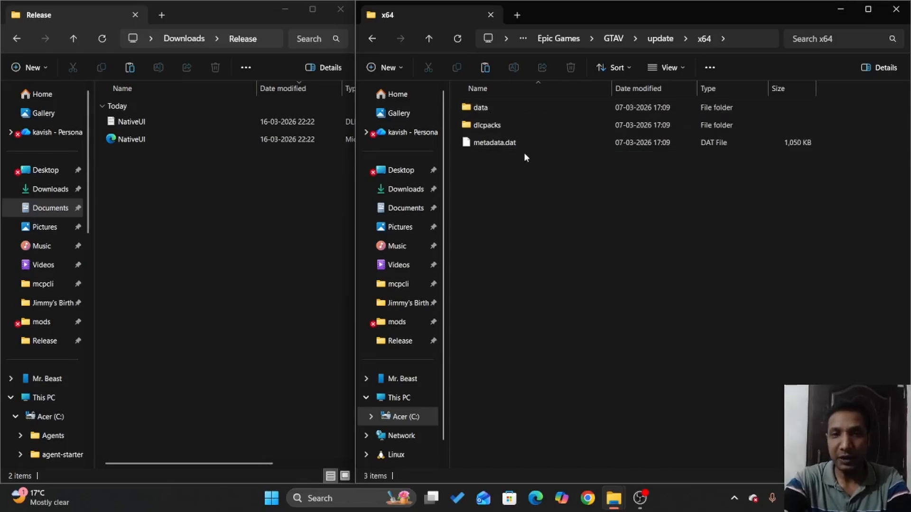
left_click(494, 143)
left_click(493, 107, "ctrl")
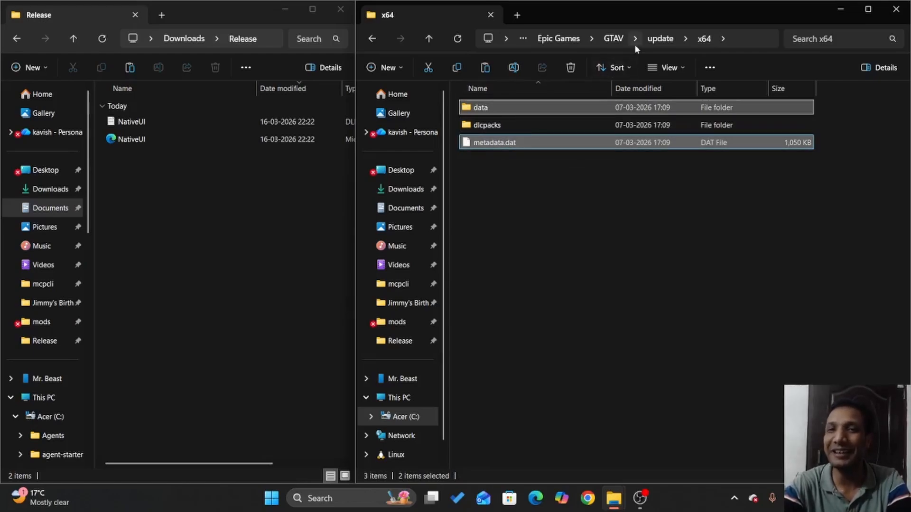
Go to the x64 folder under mods\update and paste the clipboard contents there
left_click(655, 42)
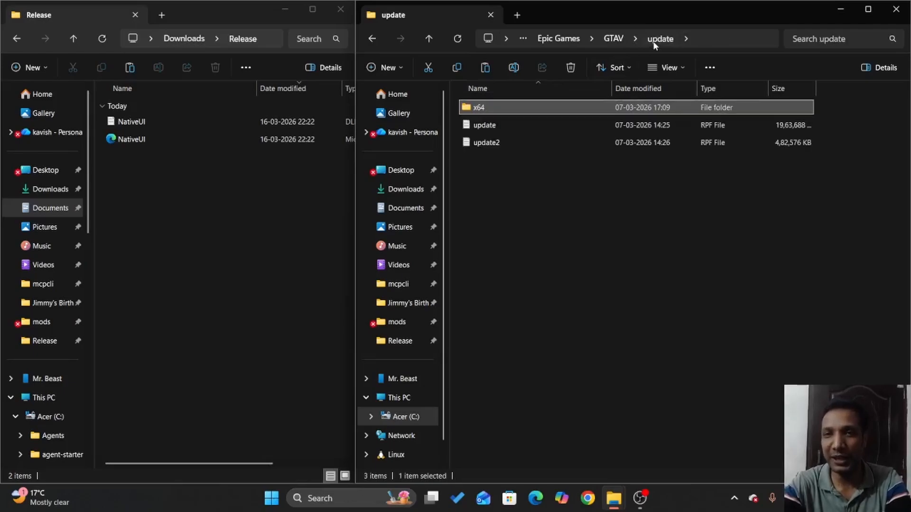
left_click(616, 41)
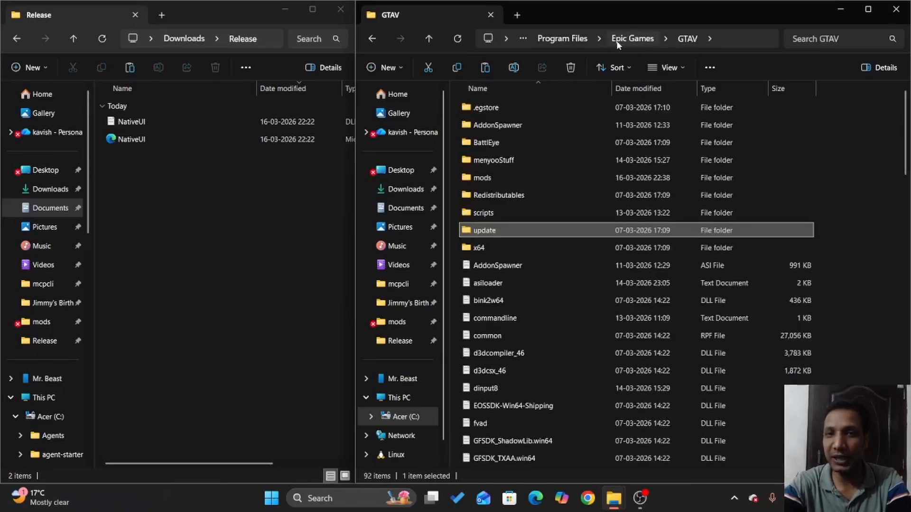
double_click(484, 180)
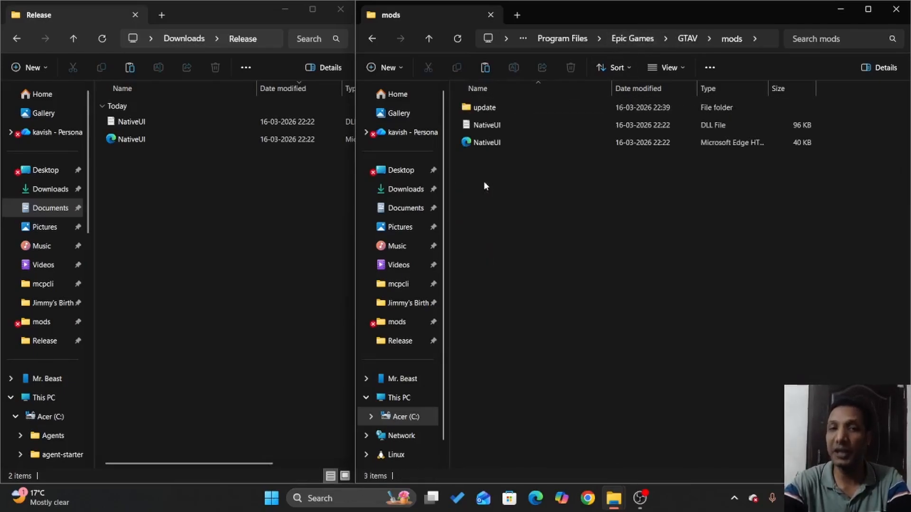
mouse_move(485, 109)
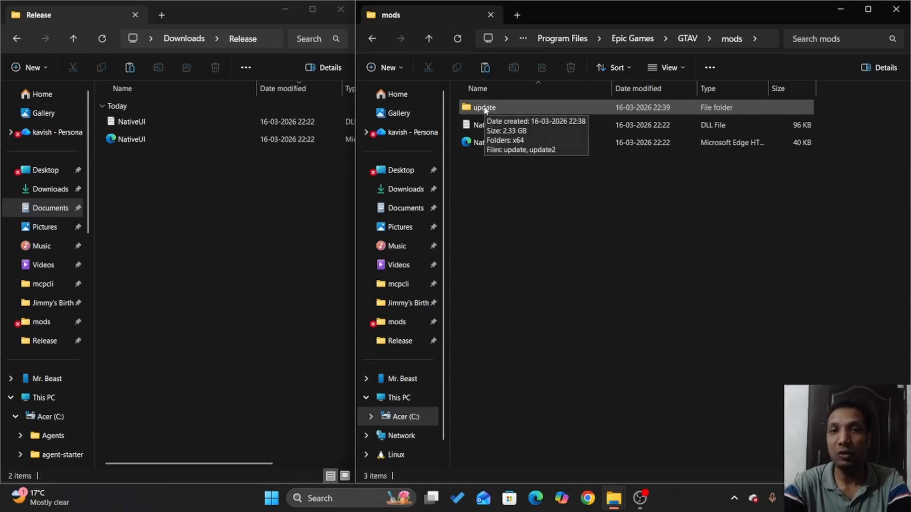
double_click(484, 109)
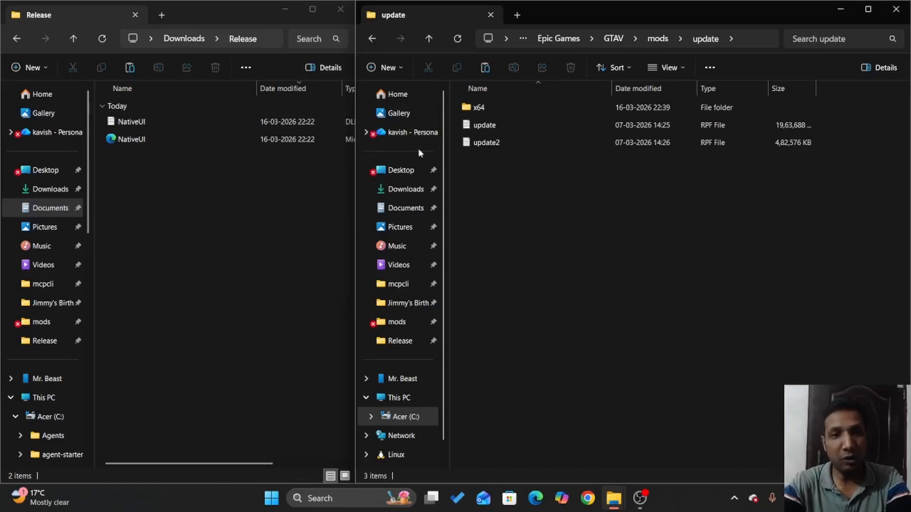
double_click(477, 107)
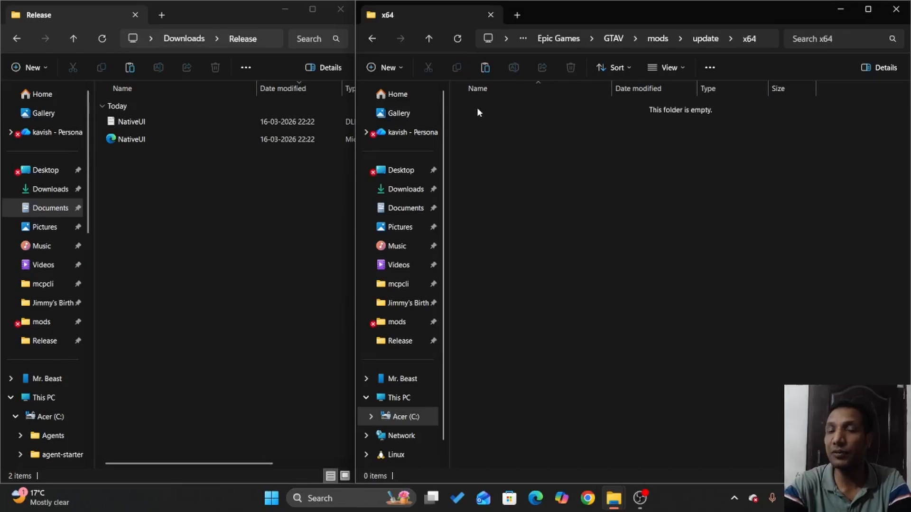
right_click(477, 107)
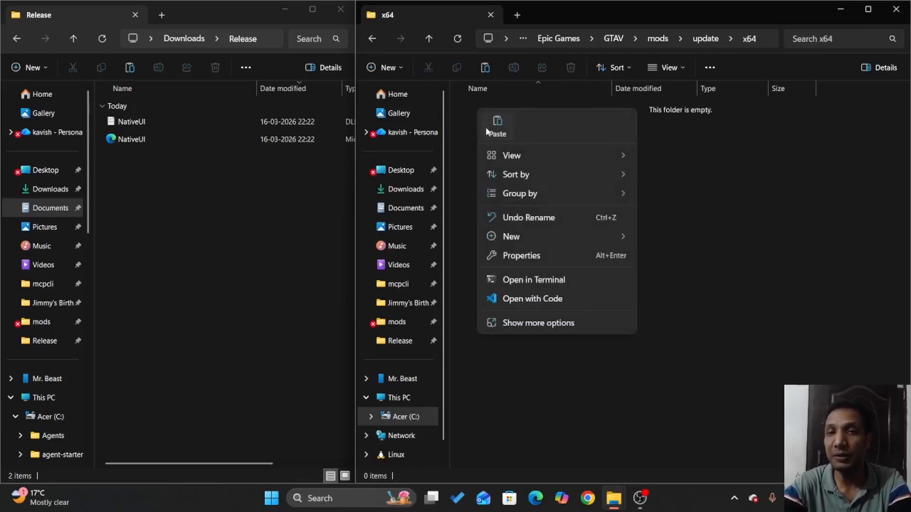
left_click(486, 127)
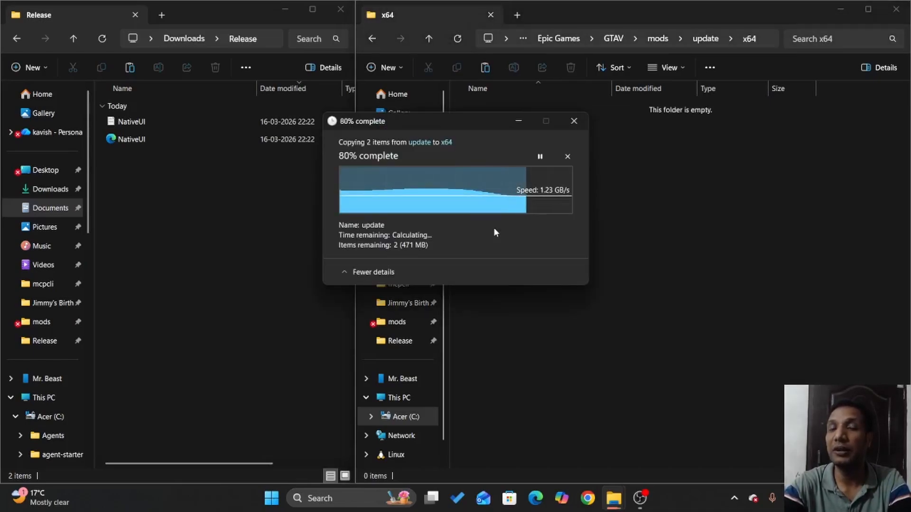
left_click(519, 200)
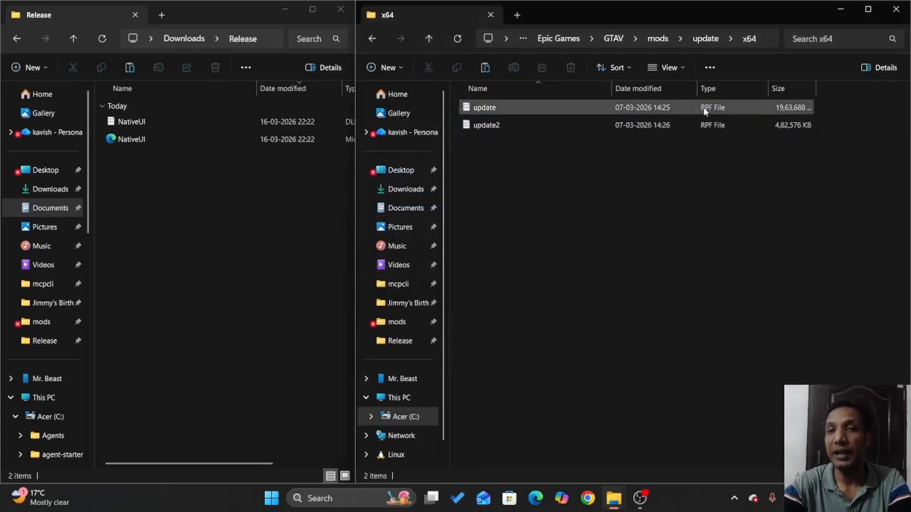
Delete the wrongly pasted update and update2 RPF files from the mods\update\x64 folder
left_click(497, 112)
left_click(498, 125, "shift")
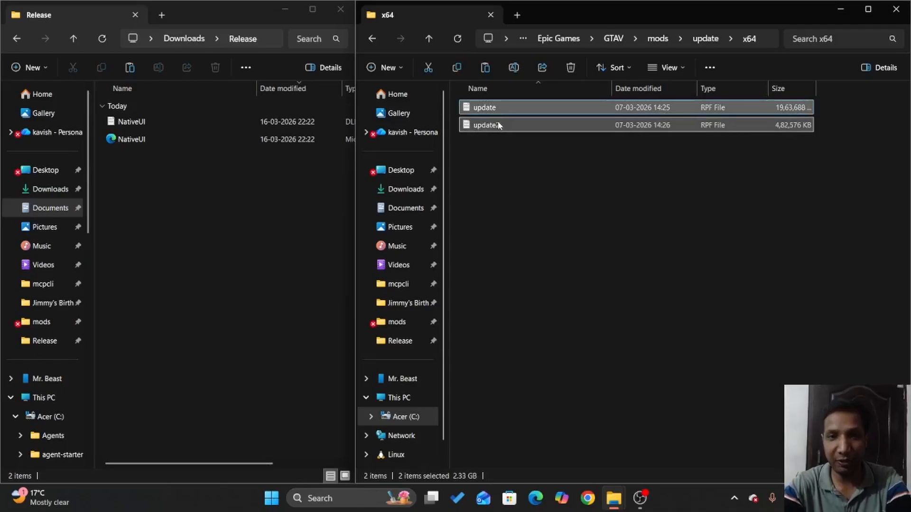
key("Delete")
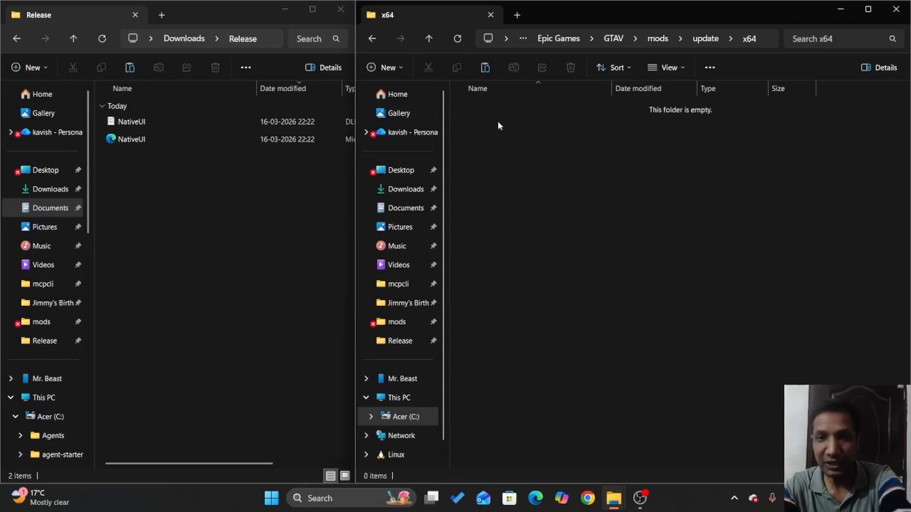
Open the original GTAV update\x64 folder and copy the data folder and the metadata.dat file
left_click(613, 39)
double_click(484, 229)
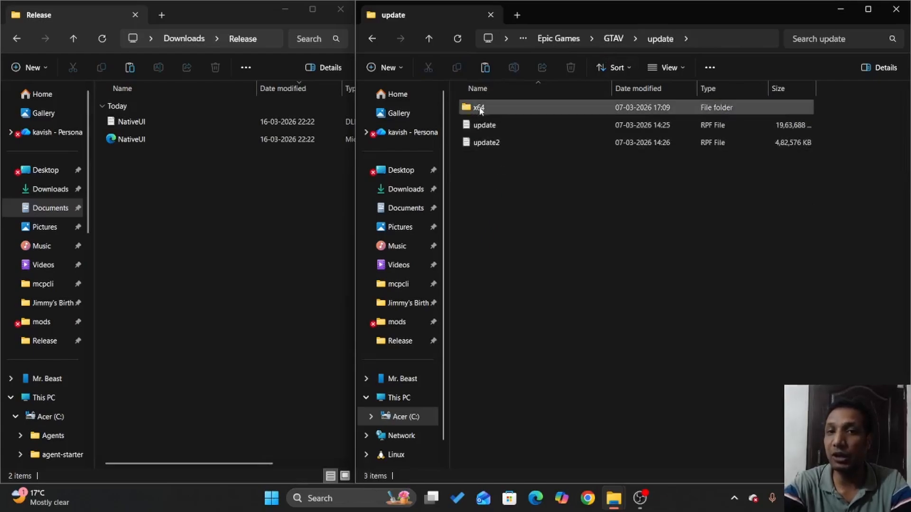
double_click(479, 109)
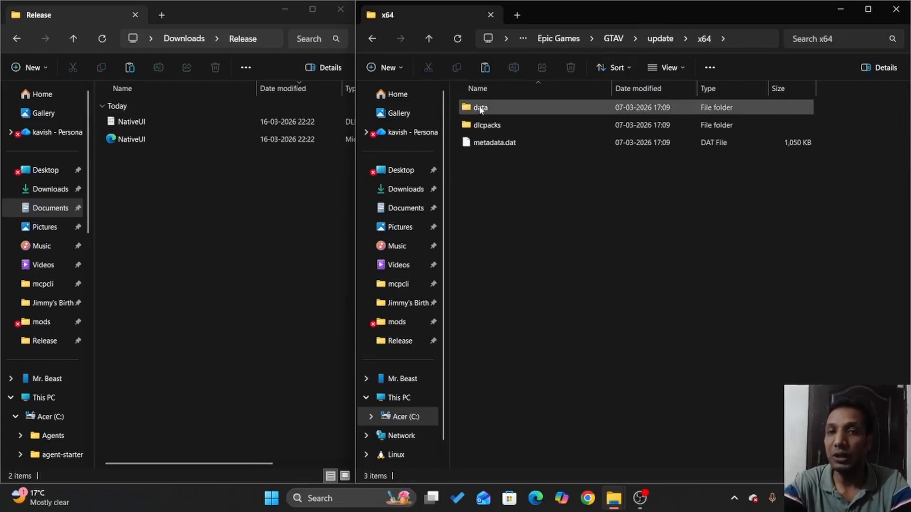
left_click(480, 108)
left_click(495, 143, "ctrl")
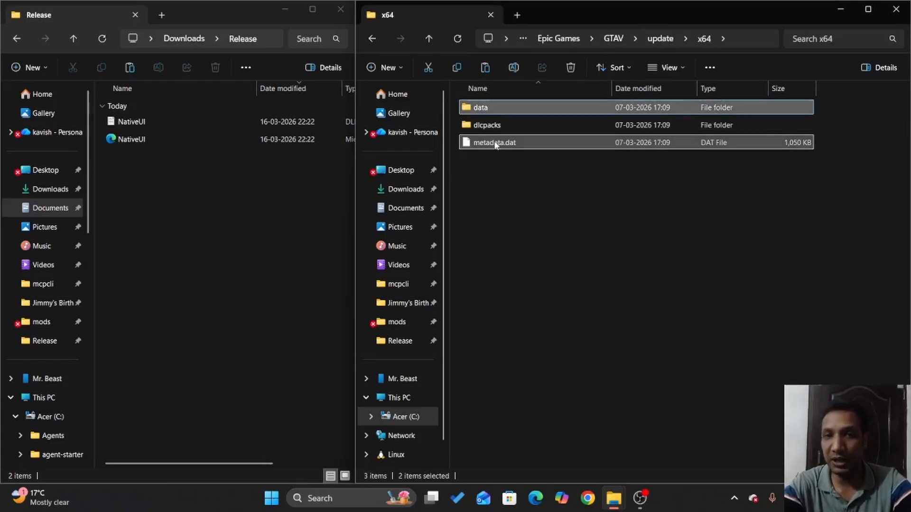
Paste the copied data folder and metadata.dat file into the mods\update\x64 folder
left_click(615, 39)
double_click(478, 178)
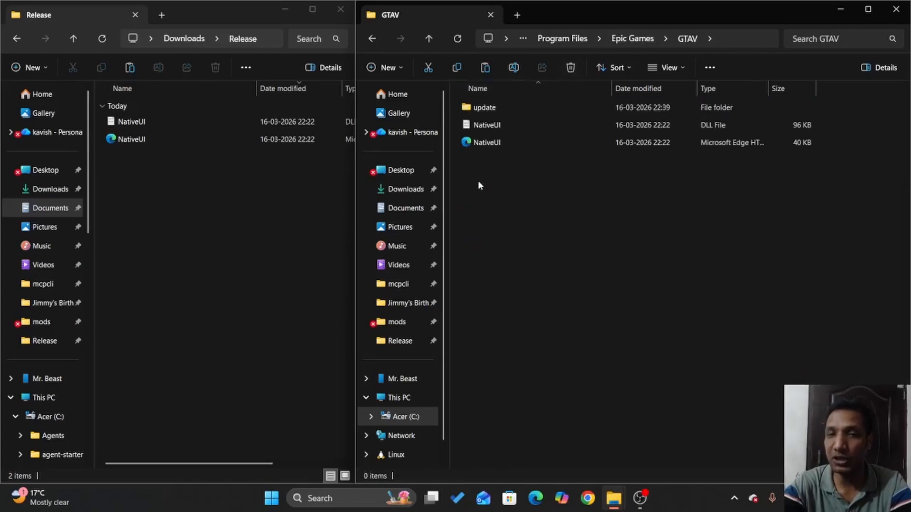
double_click(484, 108)
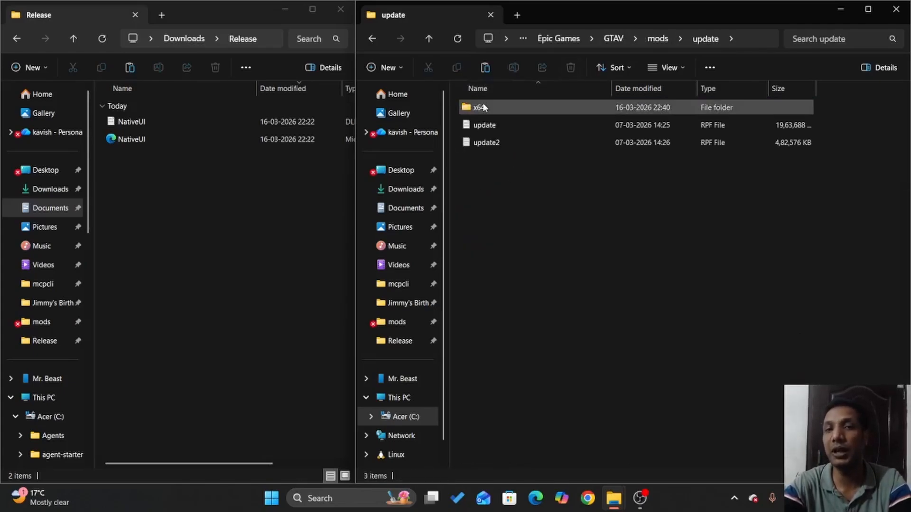
double_click(483, 106)
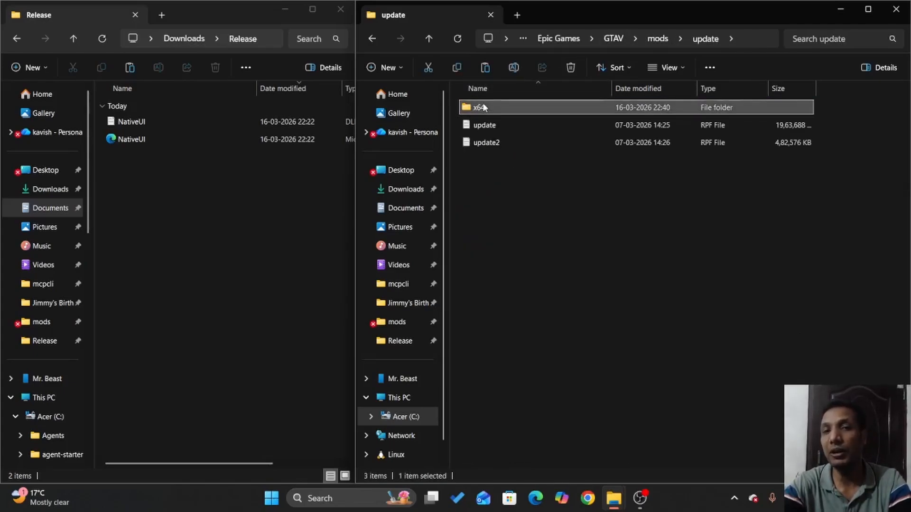
right_click(510, 164)
left_click(520, 176)
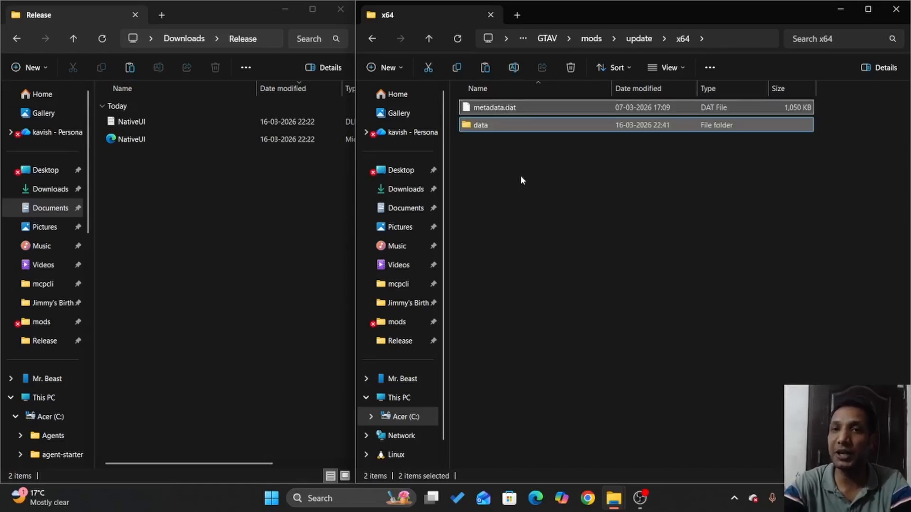
left_click(520, 179)
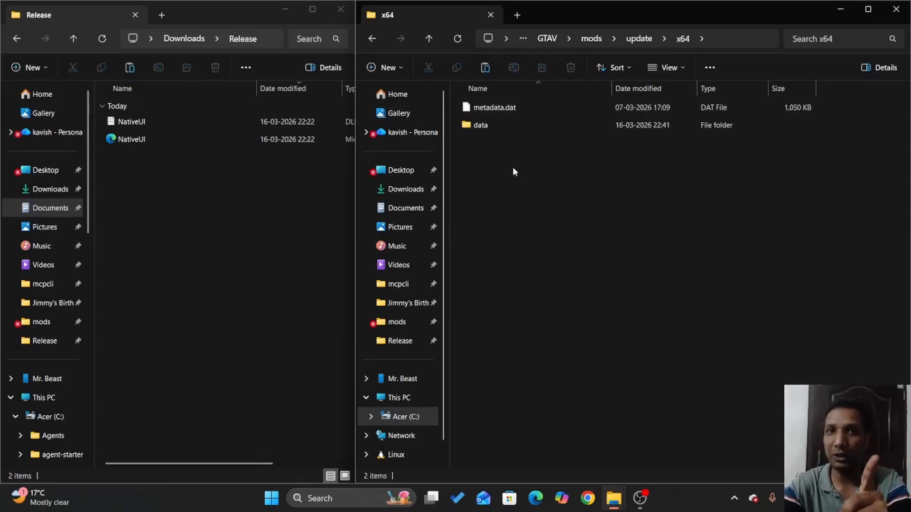
Create a folder named dlcpacks inside the mods\update\x64 folder
right_click(513, 172)
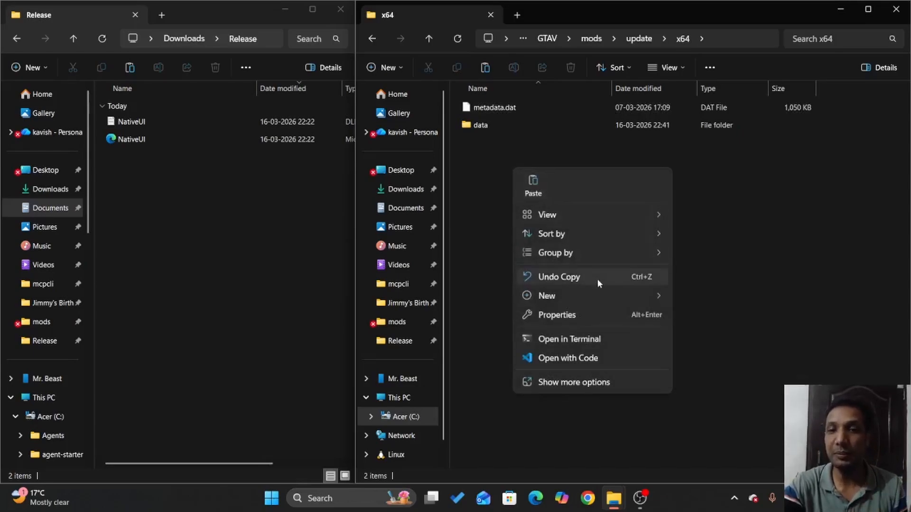
mouse_move(611, 293)
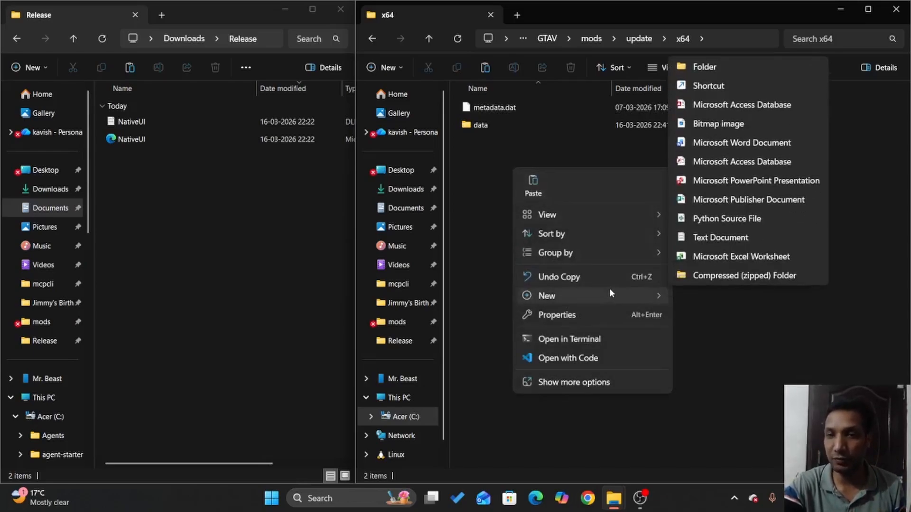
left_click(701, 68)
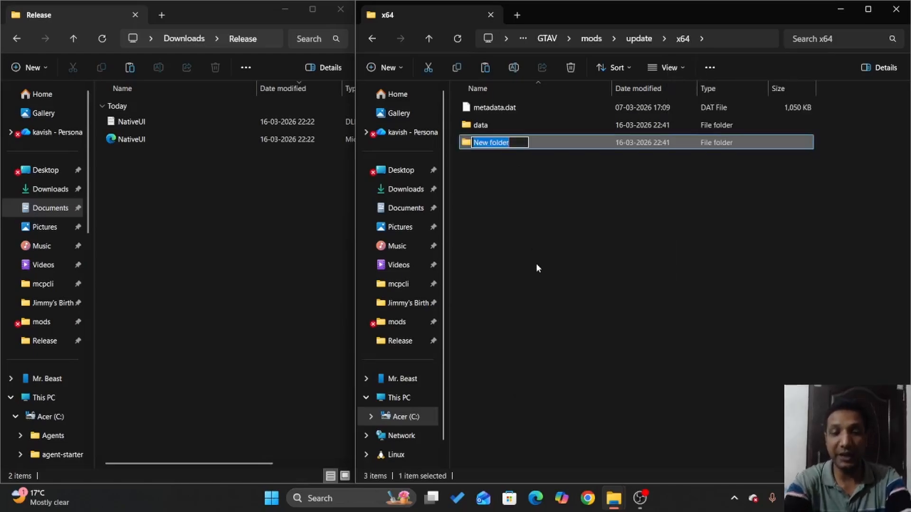
type("dlcpacks")
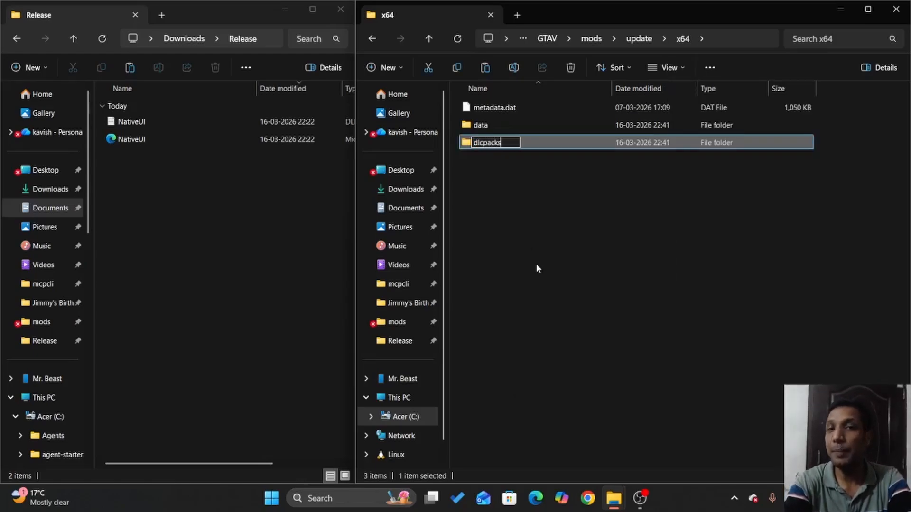
key("Return")
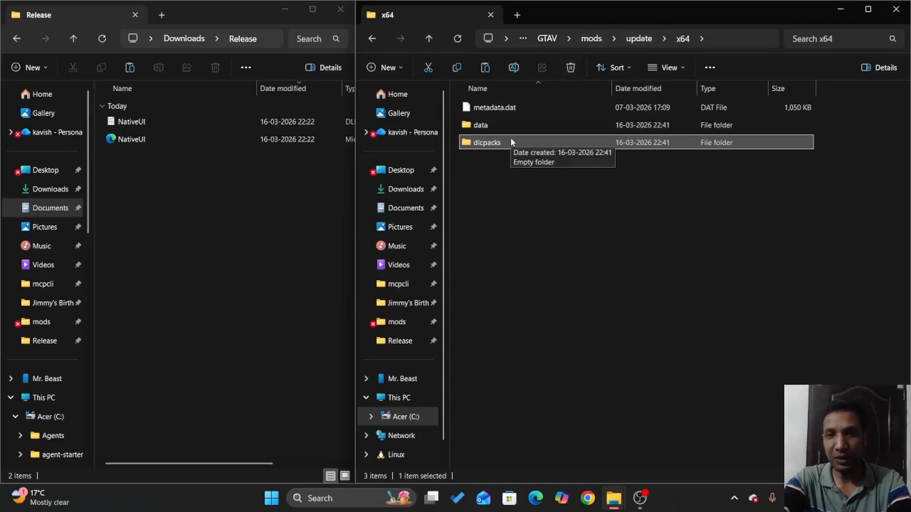
Open the original GTAV update\x64\dlcpacks folder and look through the DLC folders it contains
left_click(552, 40)
double_click(496, 234)
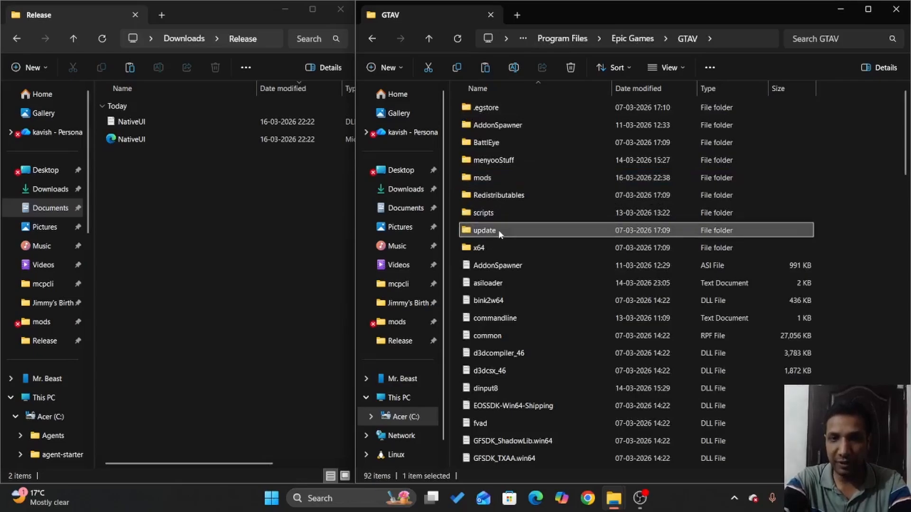
double_click(496, 109)
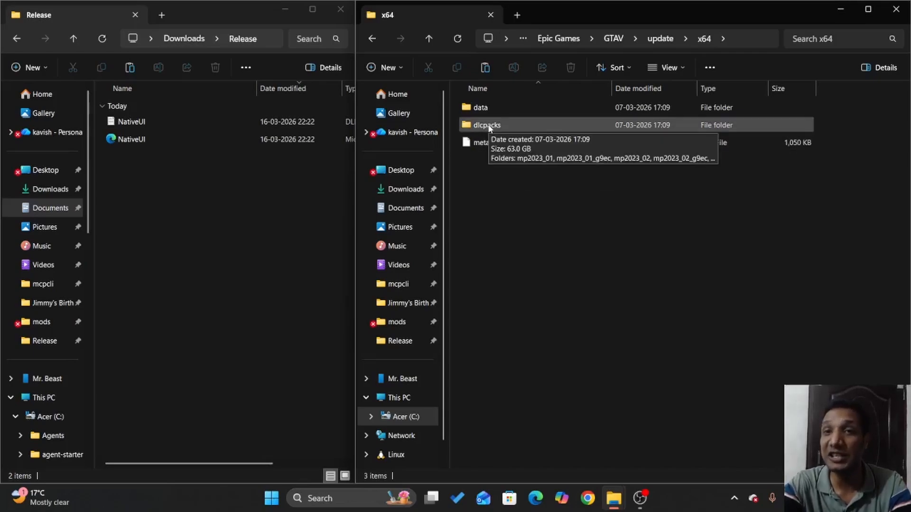
double_click(489, 126)
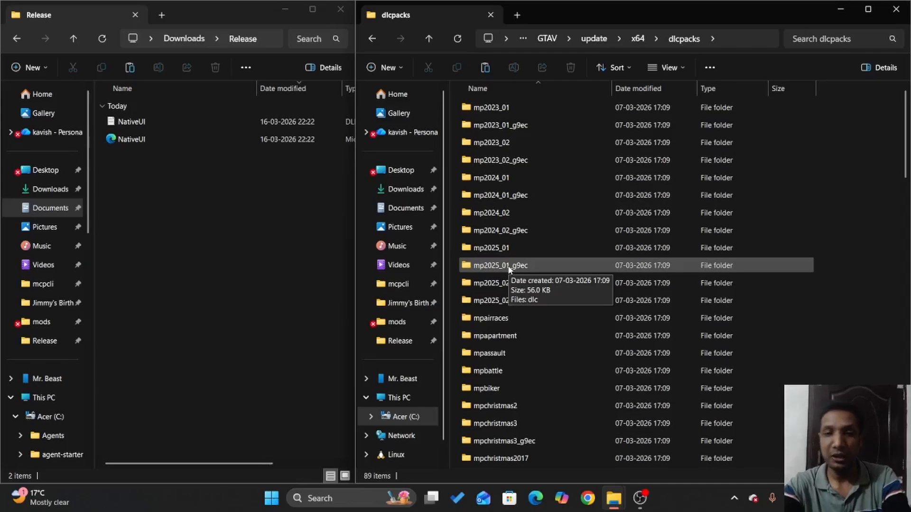
scroll(509, 269, "down", 3)
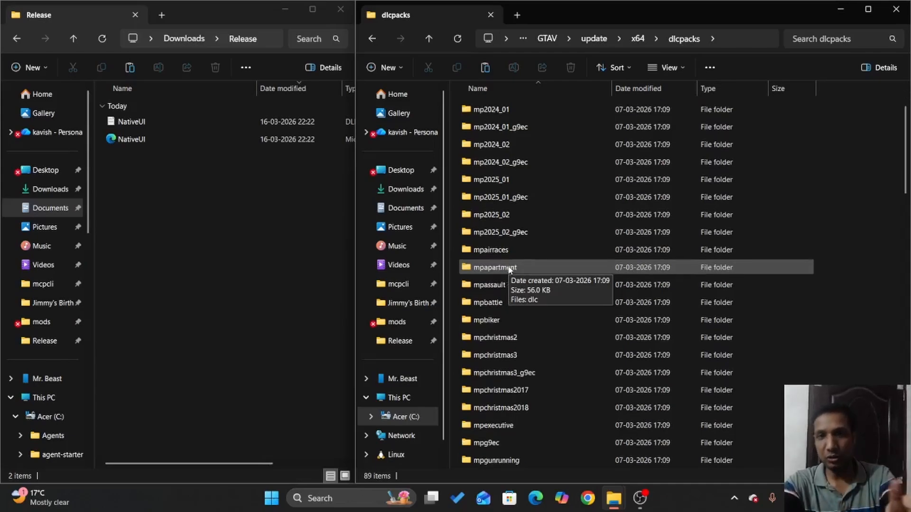
scroll(509, 269, "down", 18)
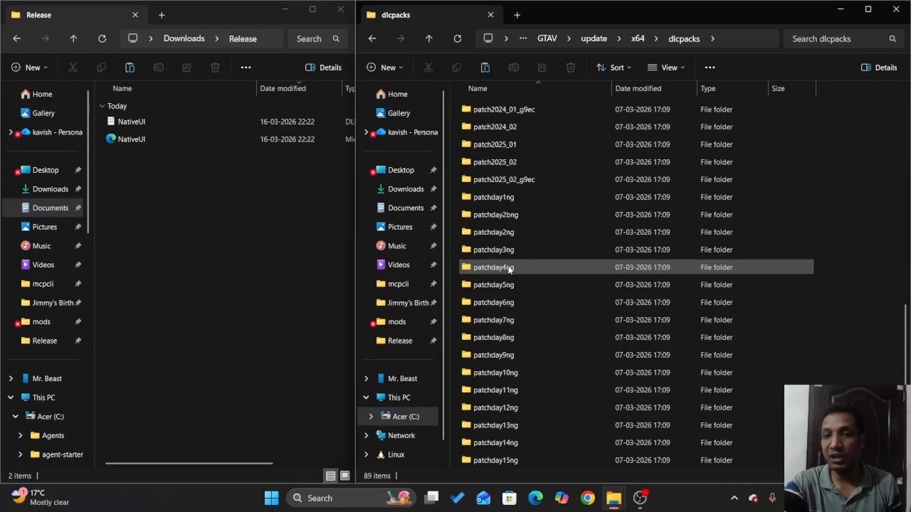
scroll(509, 269, "up", 4)
scroll(509, 269, "up", 12)
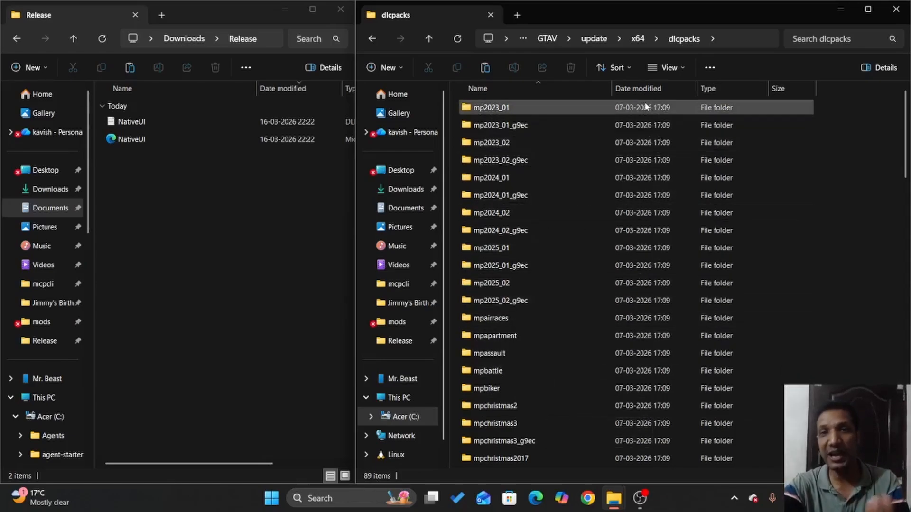
Go back to the GTAV mods folder and open the dlcpacks folder inside its update\x64 folder
left_click(600, 40)
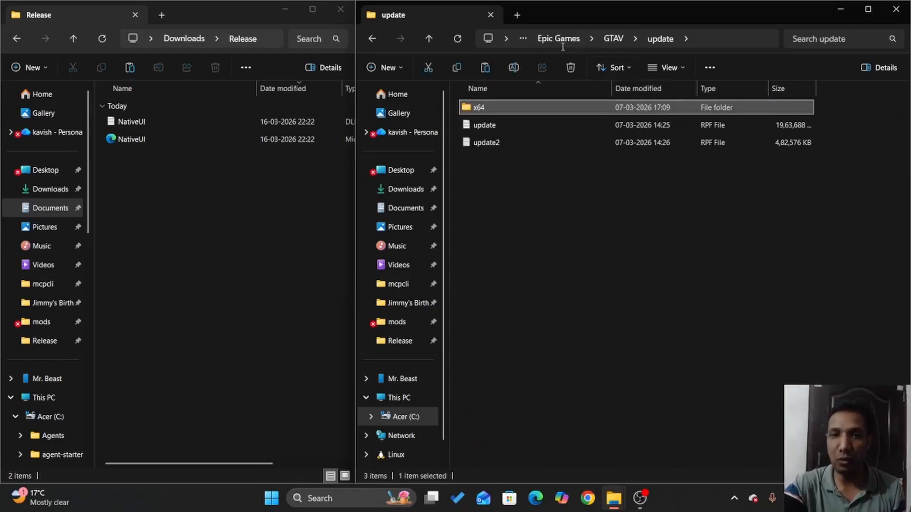
left_click(609, 39)
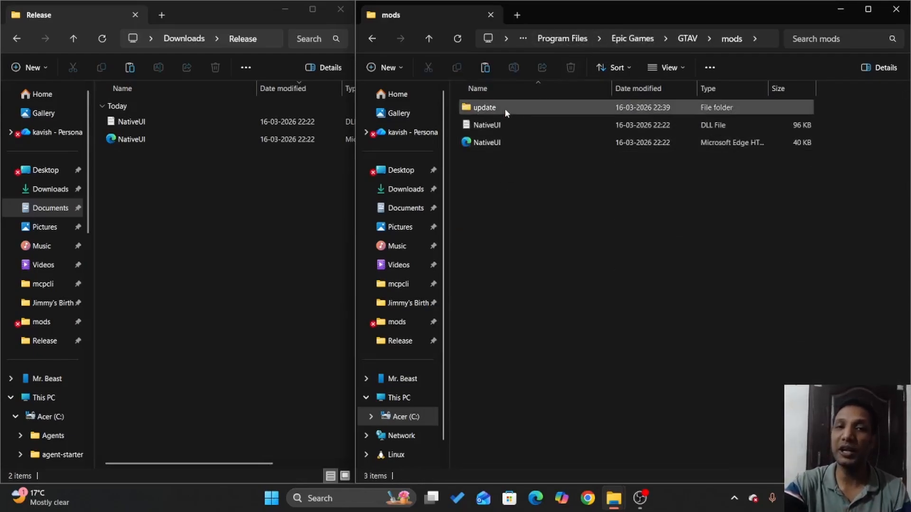
double_click(504, 109)
double_click(505, 107)
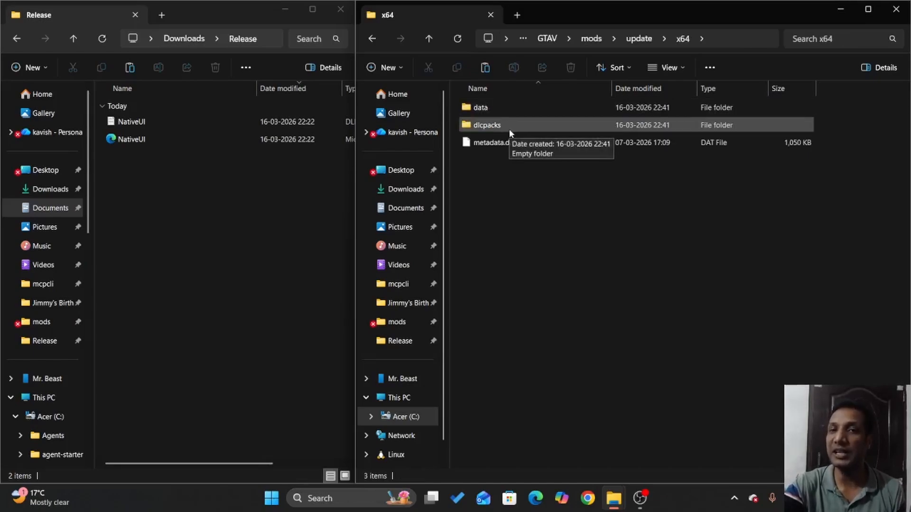
double_click(509, 129)
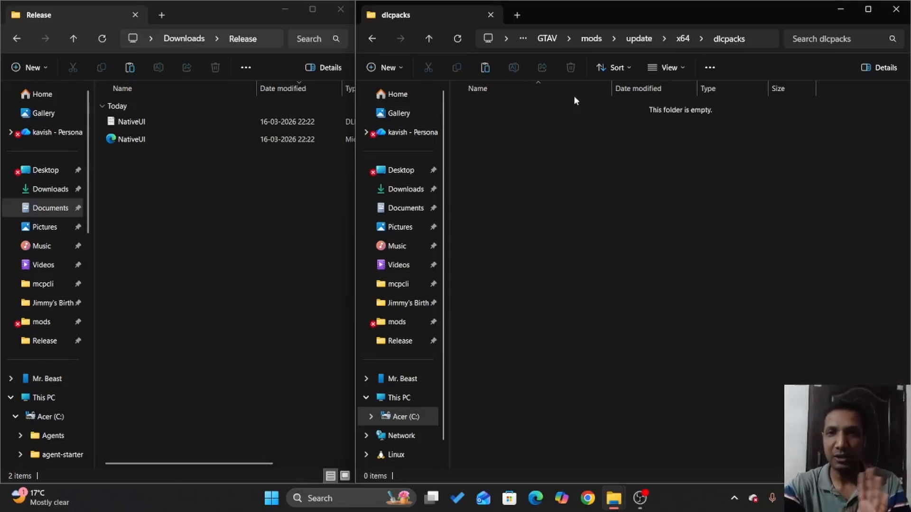
Copy both NativeUI files from the Release folder and paste them into the mods\update folder
left_click(599, 45)
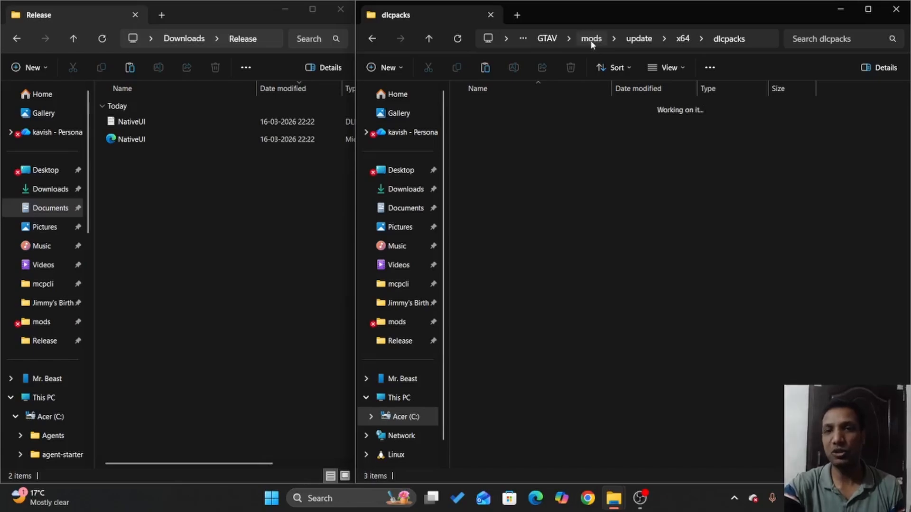
left_click(585, 241)
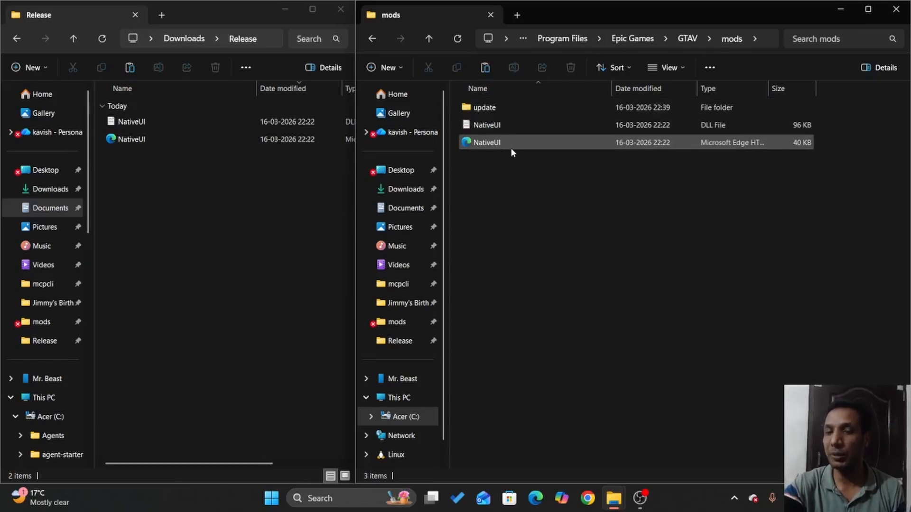
double_click(484, 107)
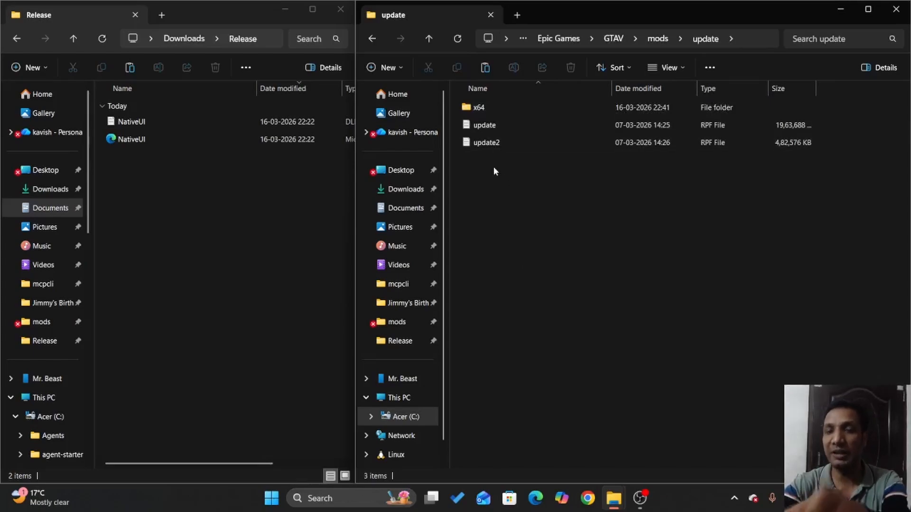
left_click(142, 145)
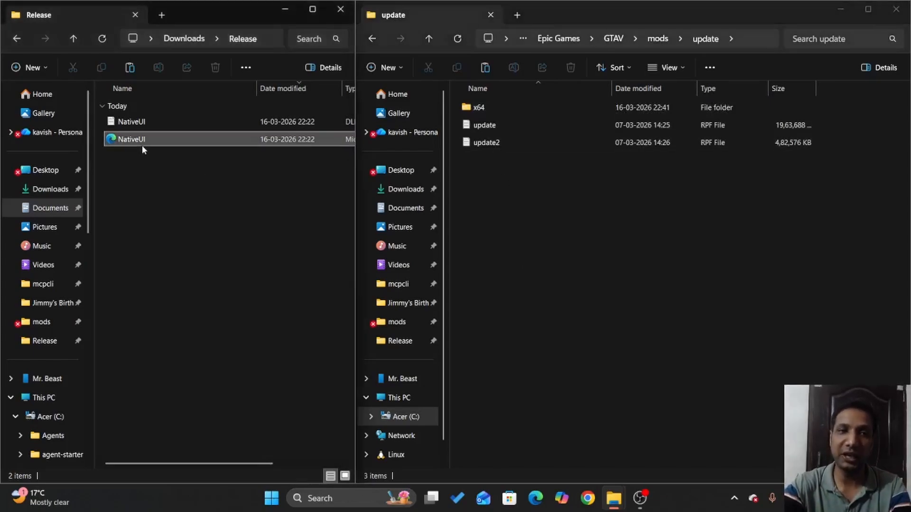
left_click(149, 127, "shift")
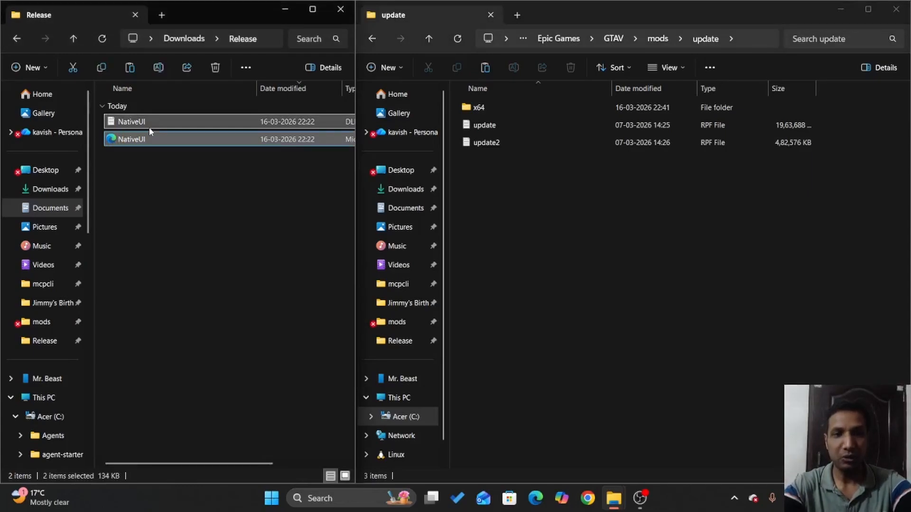
left_click(480, 196)
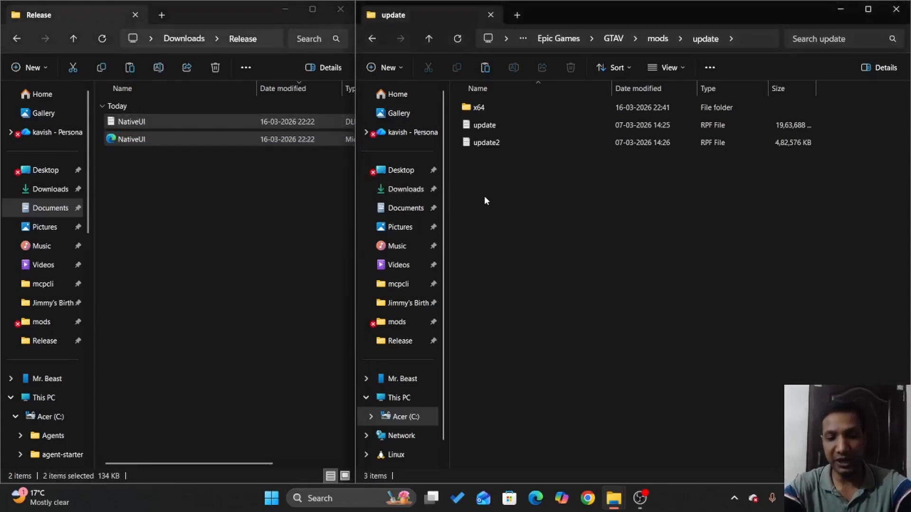
key("ctrl+v")
left_click(538, 226)
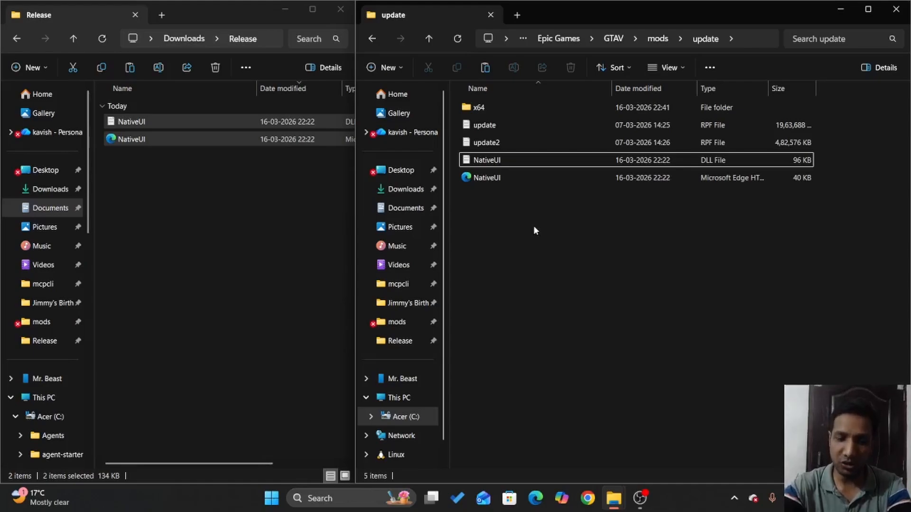
Paste both NativeUI files into the mods\update\x64 folder as well
double_click(488, 111)
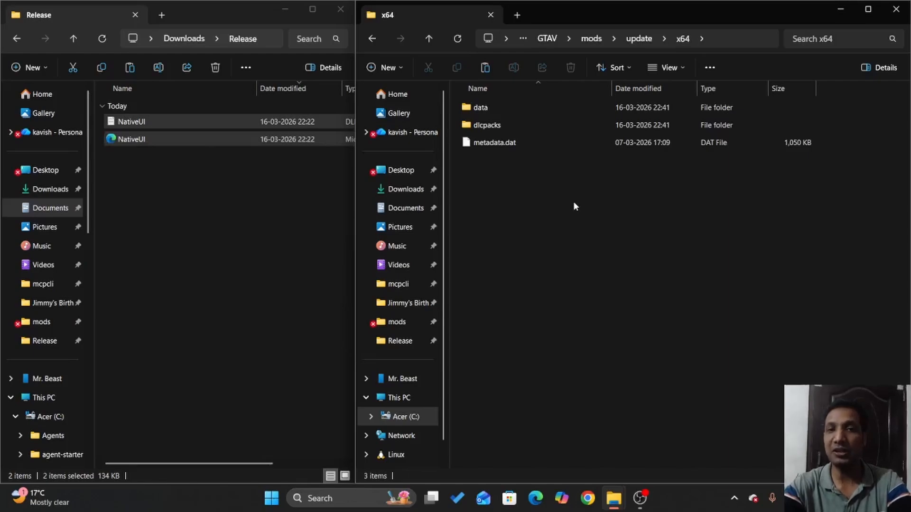
key("ctrl+v")
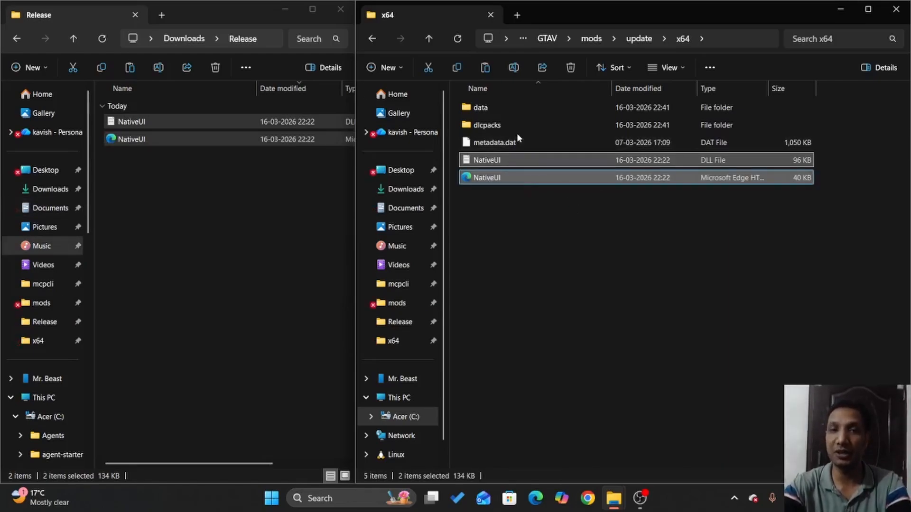
double_click(509, 126)
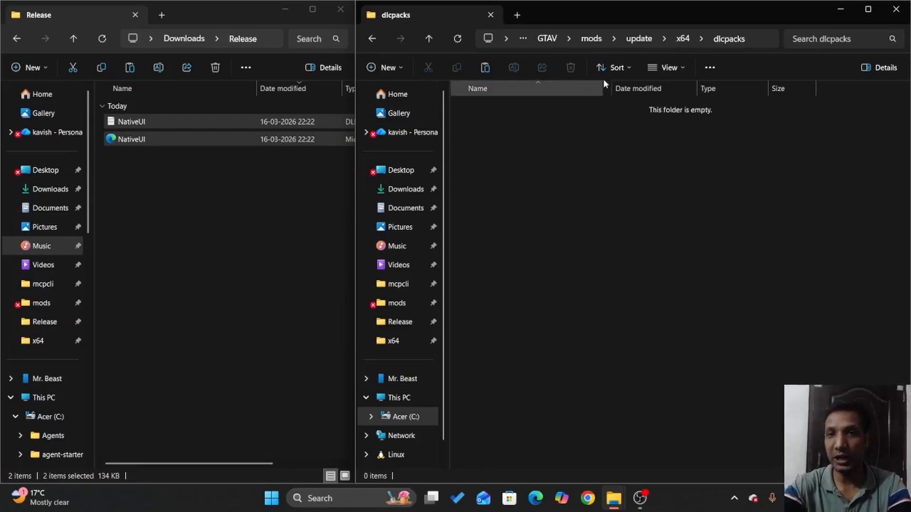
left_click(681, 39)
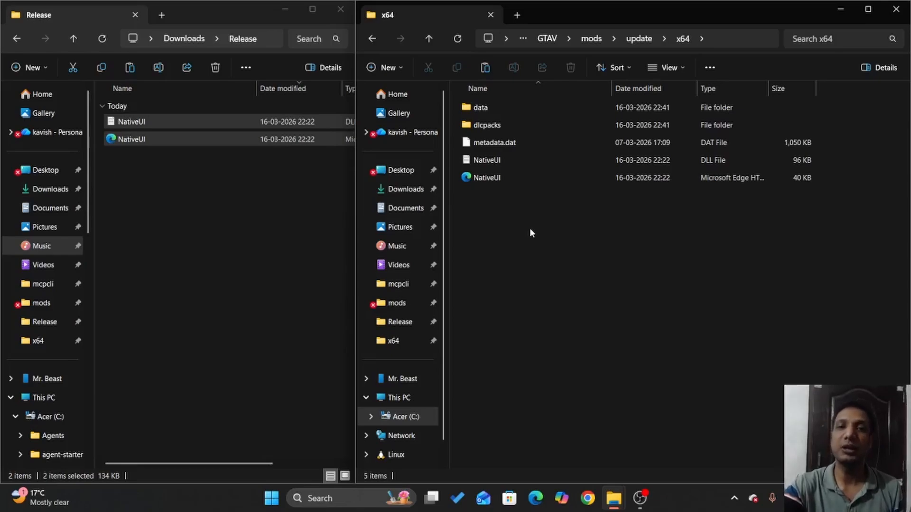
Open the mods folder stored on the Desktop and examine the add-on folders in its update\x64\dlcpacks folder
left_click(588, 39)
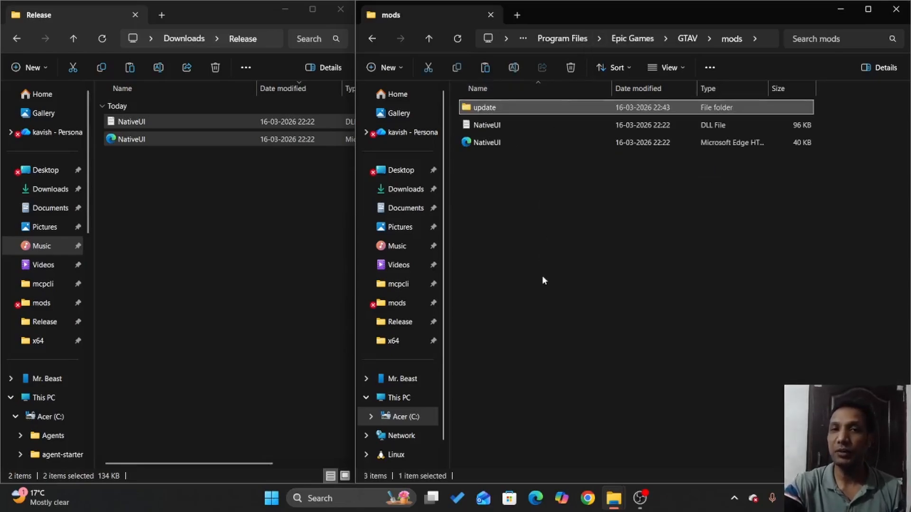
left_click(541, 270)
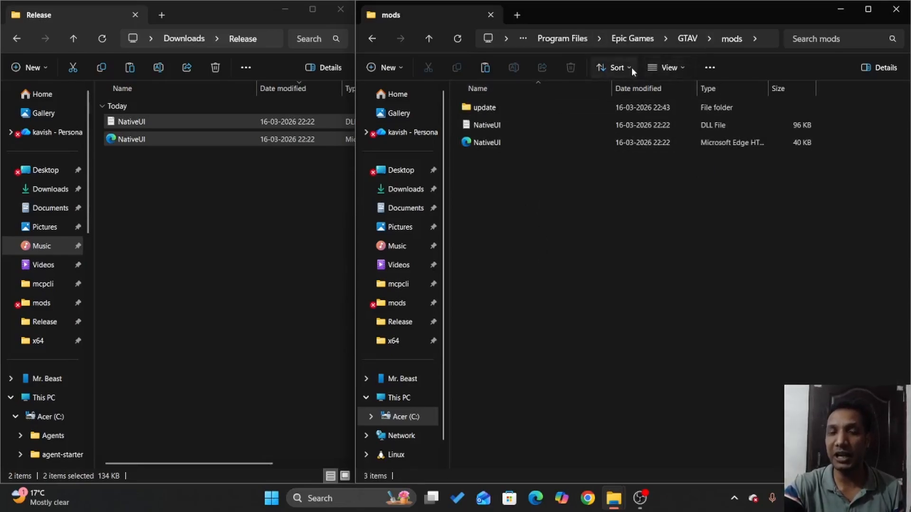
left_click(396, 304)
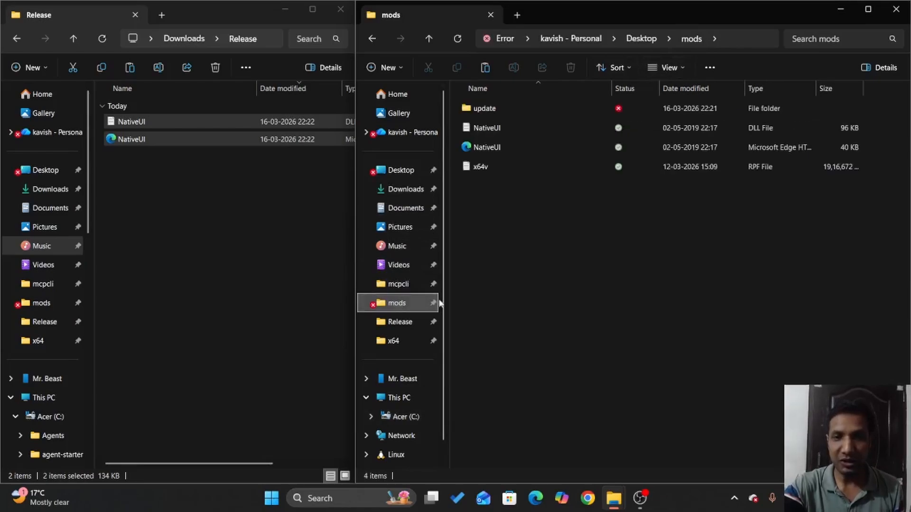
double_click(522, 108)
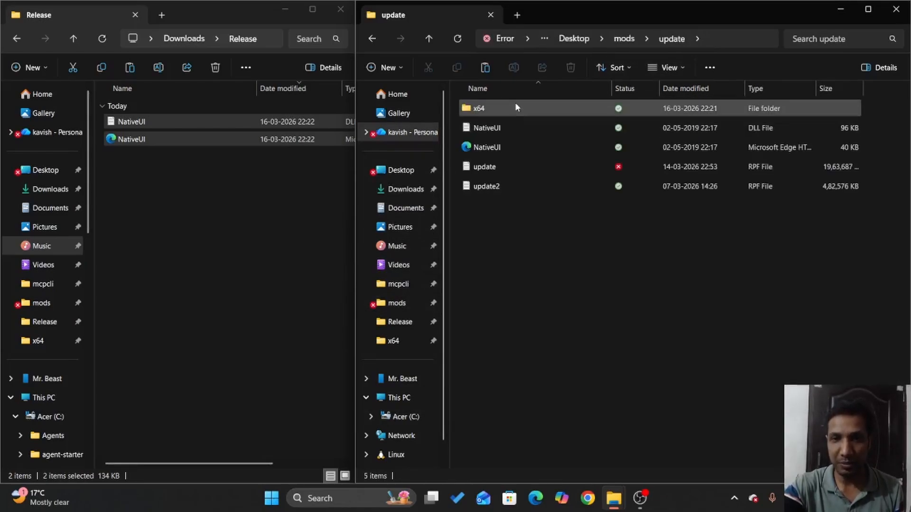
double_click(514, 103)
double_click(518, 130)
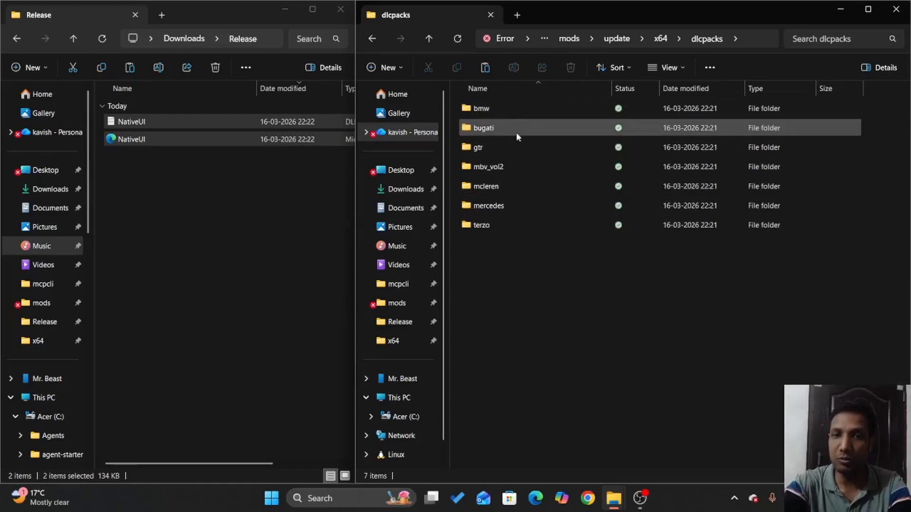
mouse_move(530, 212)
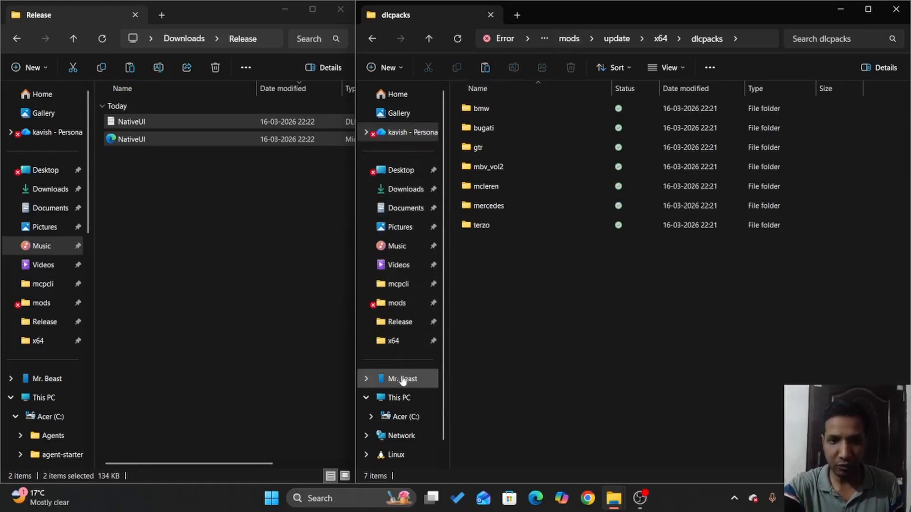
Return to the mods folder in the GTAV directory and open its update\x64\dlcpacks folder
left_click(406, 417)
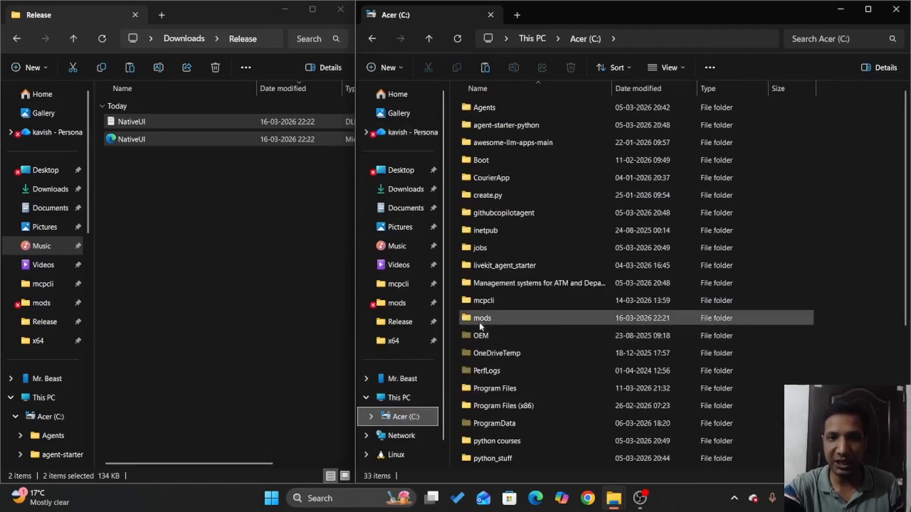
left_click(371, 40)
left_click(371, 39)
left_click(371, 40)
left_click(371, 40)
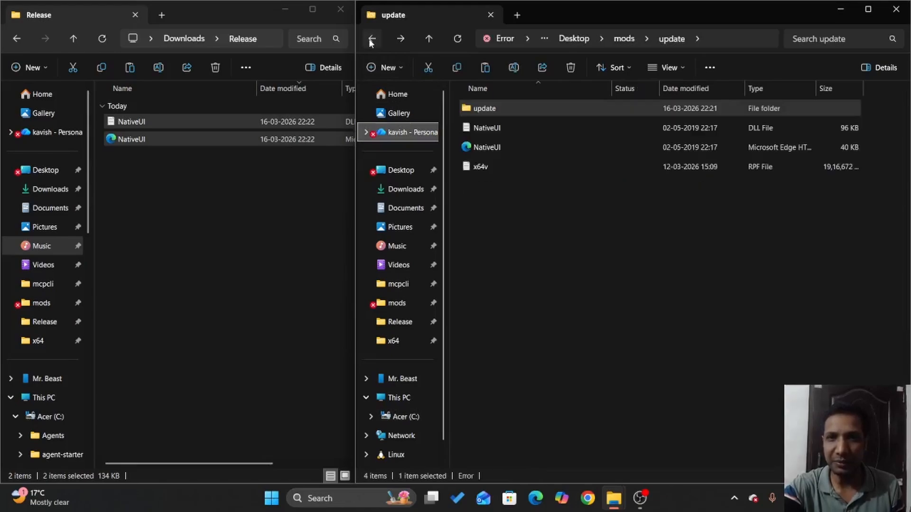
left_click(371, 40)
left_click(372, 40)
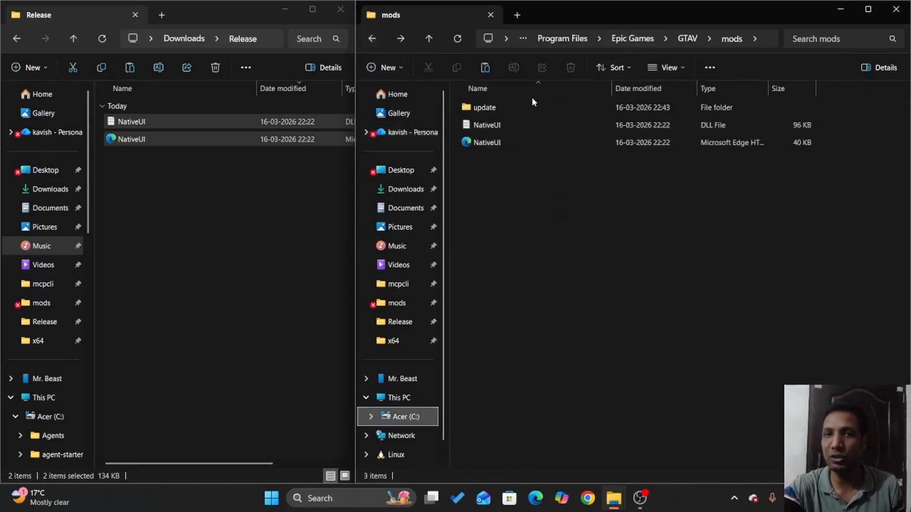
double_click(511, 109)
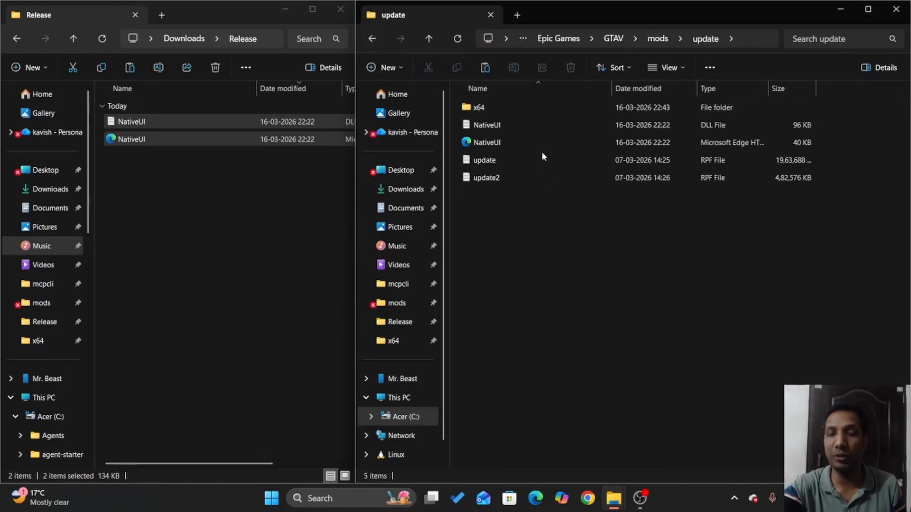
double_click(503, 107)
double_click(513, 125)
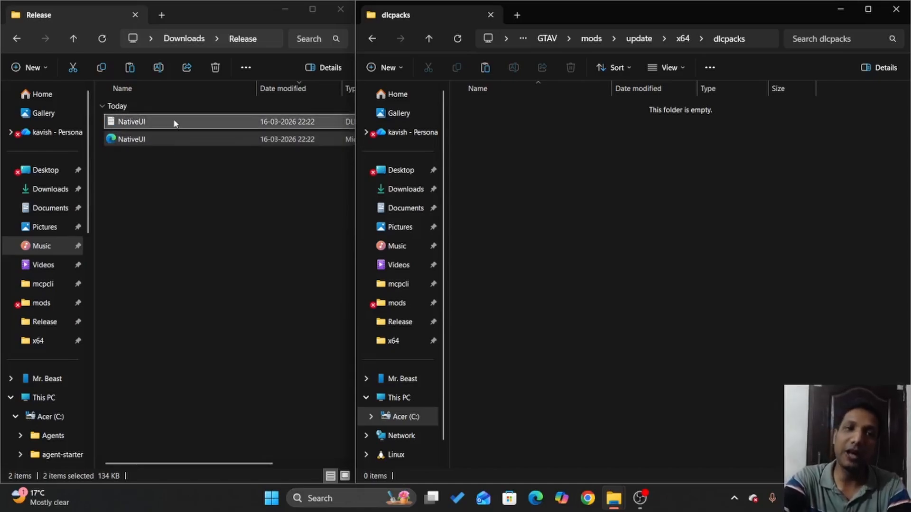
Open the main GTAV folder and look through the files installed there
left_click(543, 39)
left_click(836, 221)
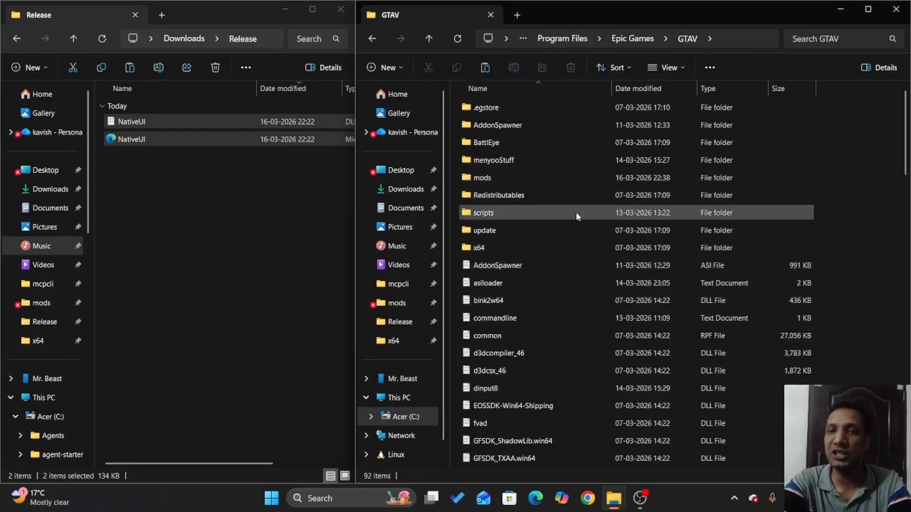
mouse_move(559, 249)
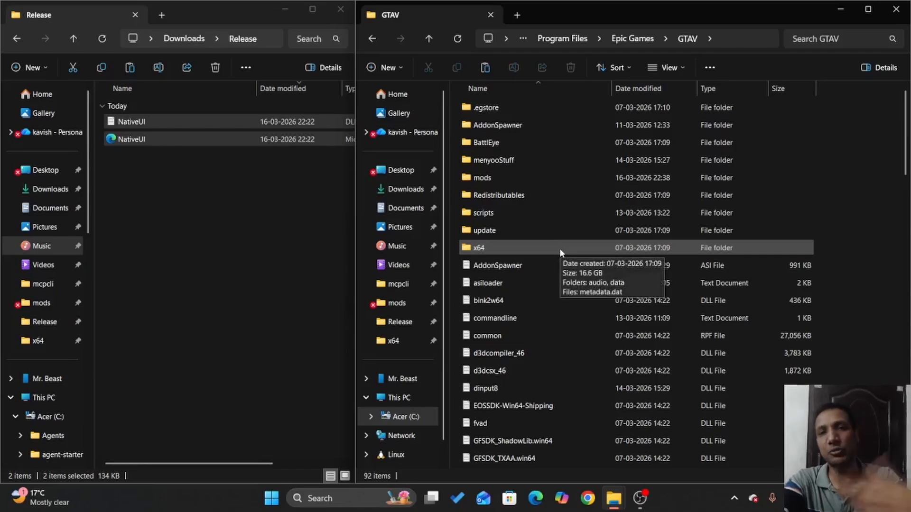
scroll(559, 248, "down", 9)
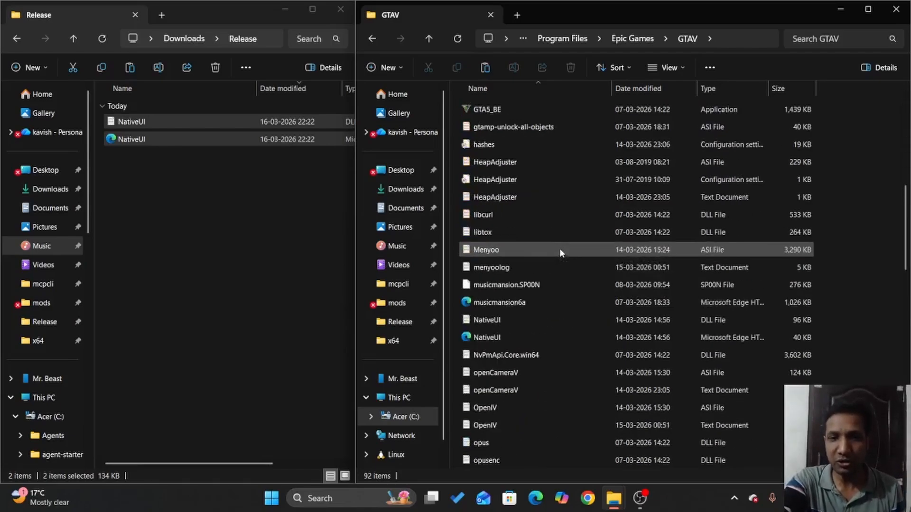